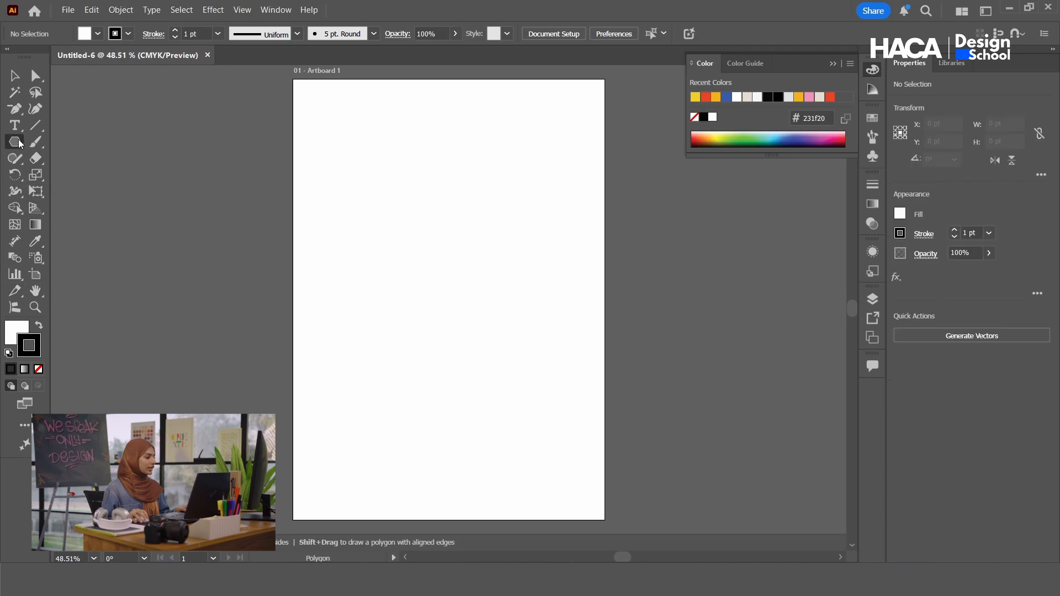
# - Fill the artboard with the orange-red #ea4424, sampled from the recent colors
pyautogui.click(35, 274)
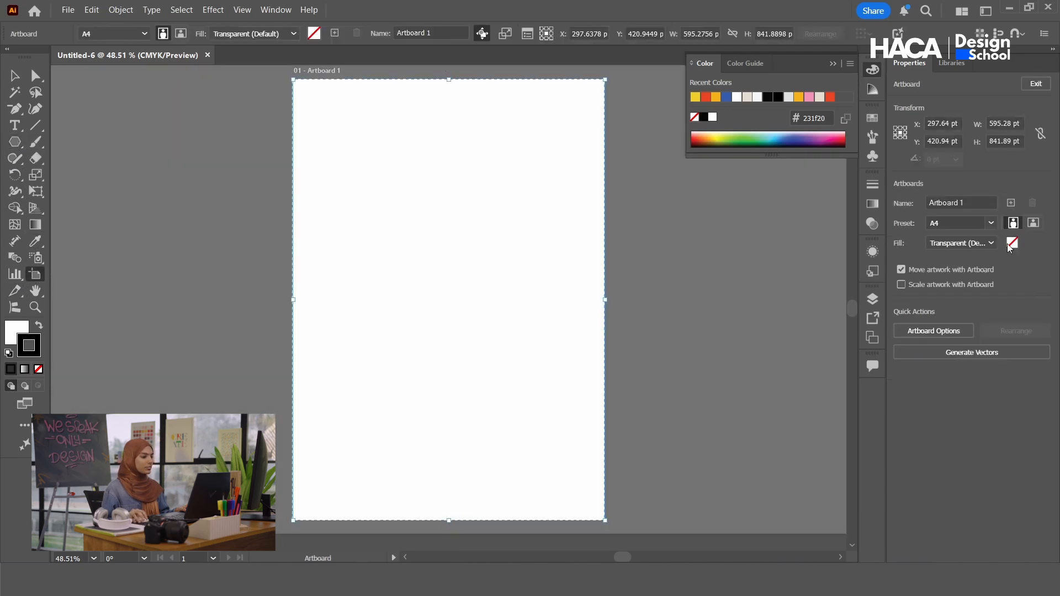
pyautogui.click(1012, 243)
pyautogui.click(529, 153)
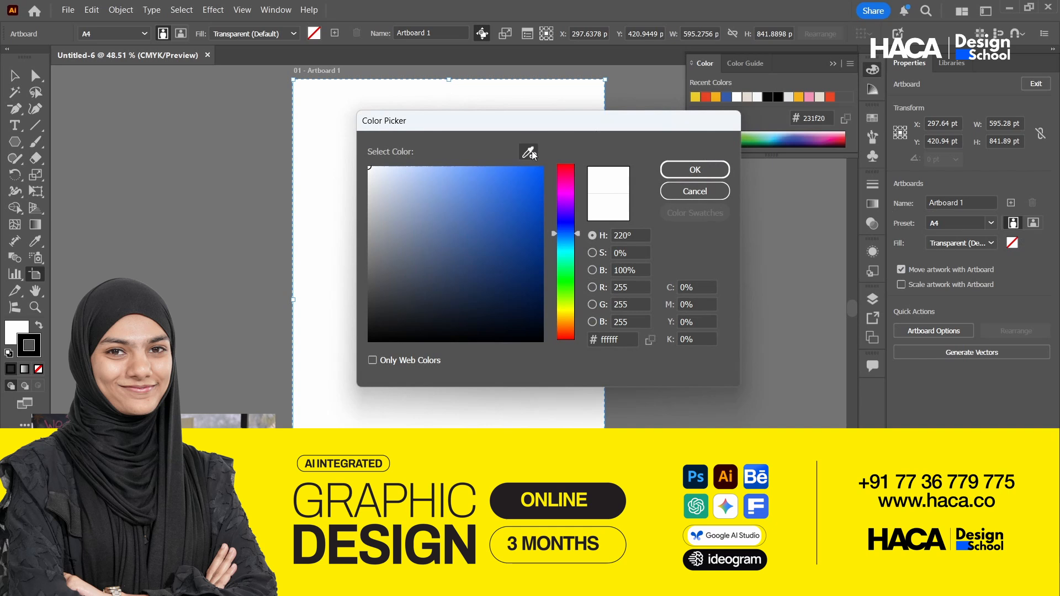
pyautogui.click(709, 95)
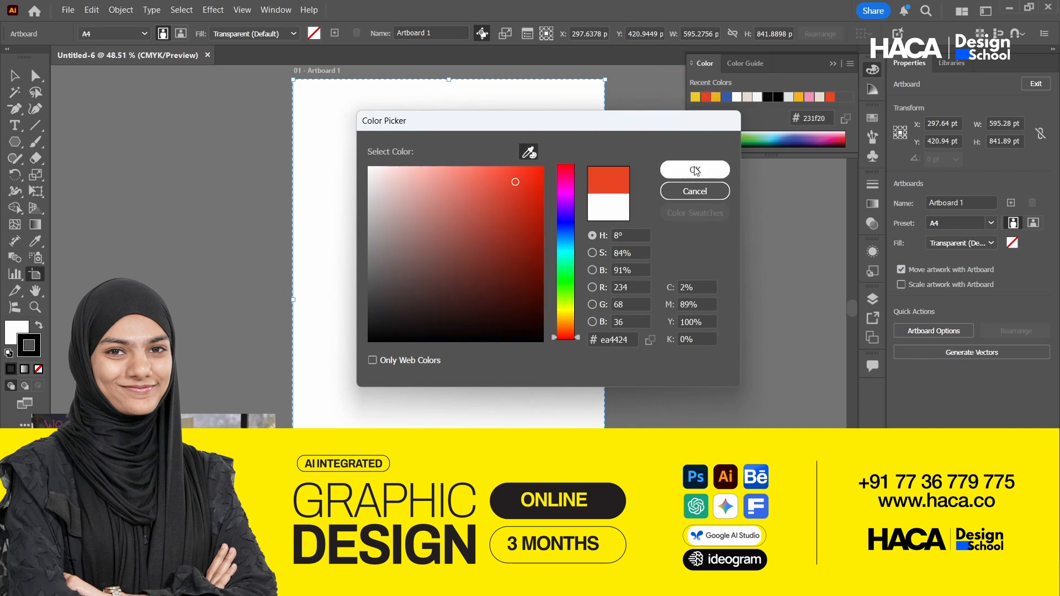
pyautogui.click(694, 170)
pyautogui.click(14, 76)
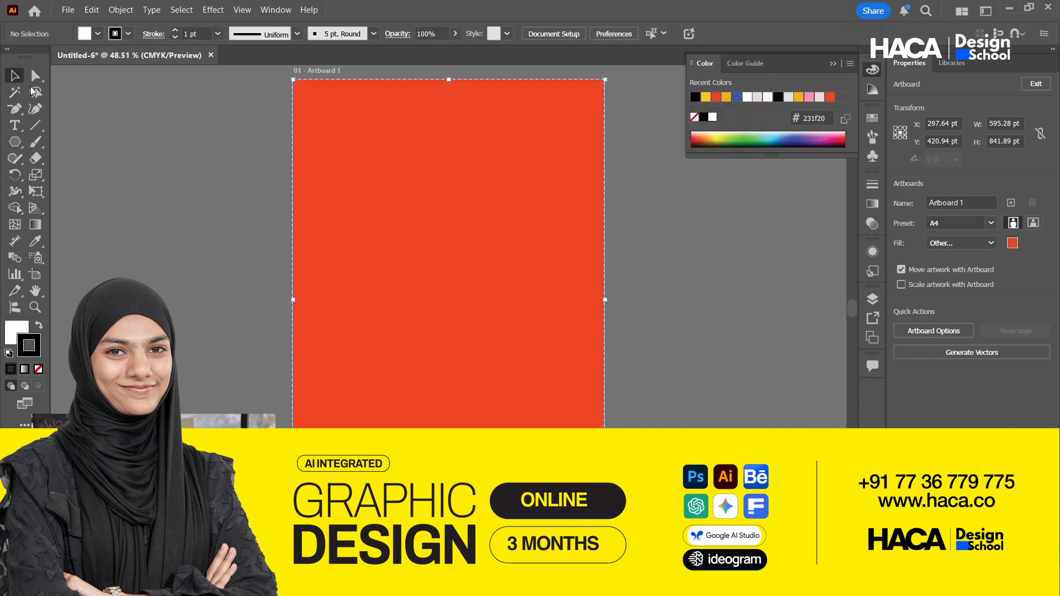
# - Draw a hexagon about 62 pt wide near the artboard's upper left, with no fill and a 2 pt yellow #efce29 stroke
pyautogui.click(15, 142)
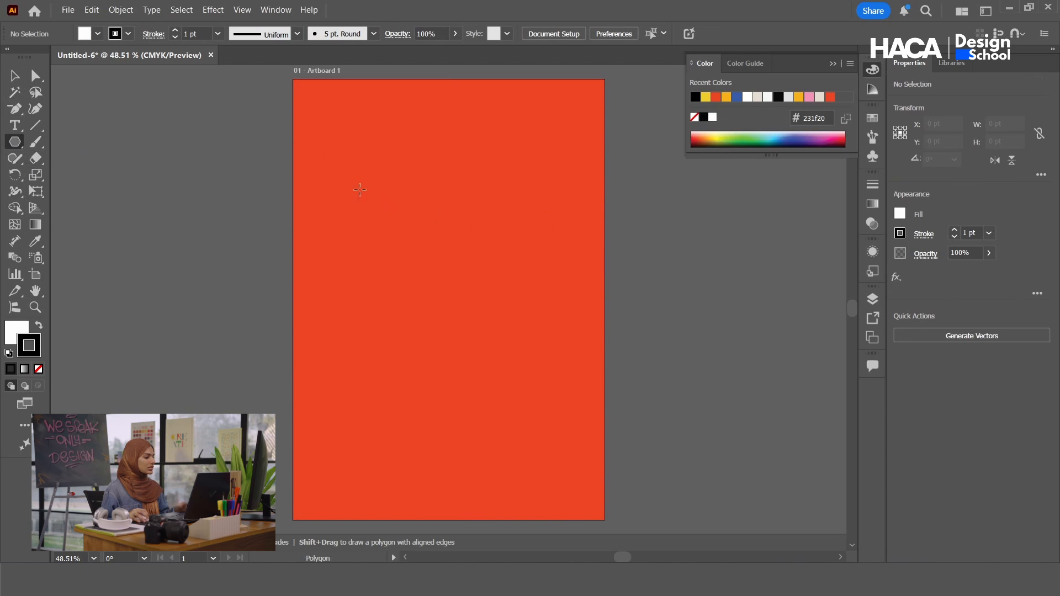
pyautogui.moveTo(356, 190); pyautogui.dragTo(379, 209)
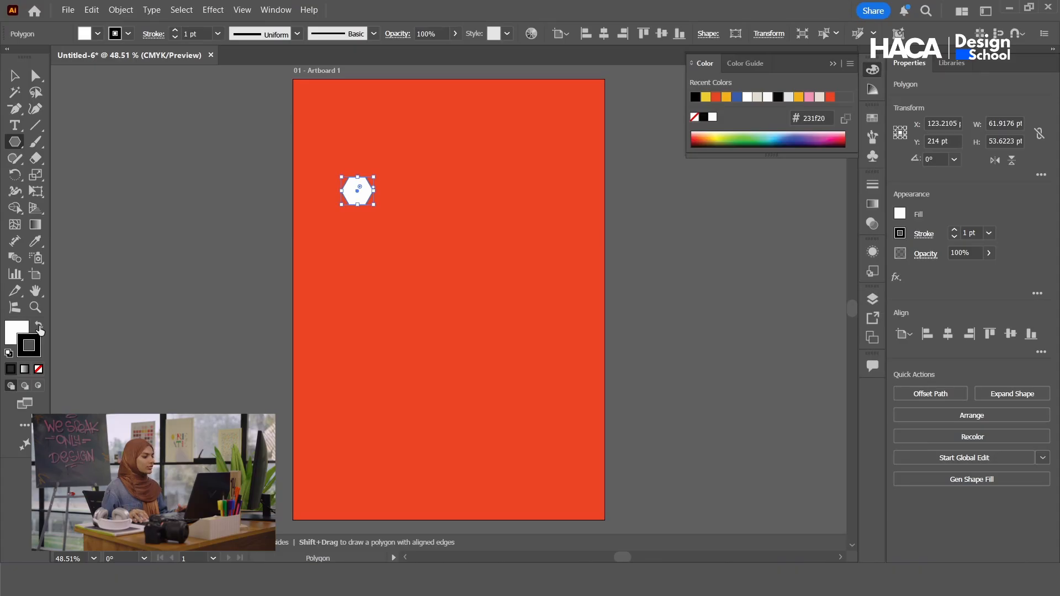
pyautogui.click(39, 327)
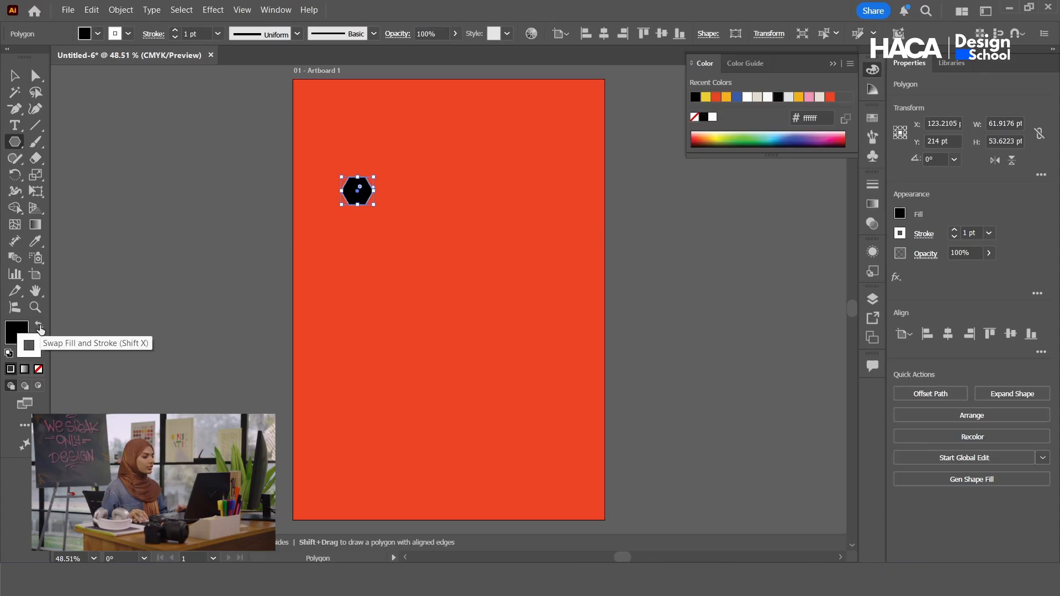
pyautogui.click(705, 97)
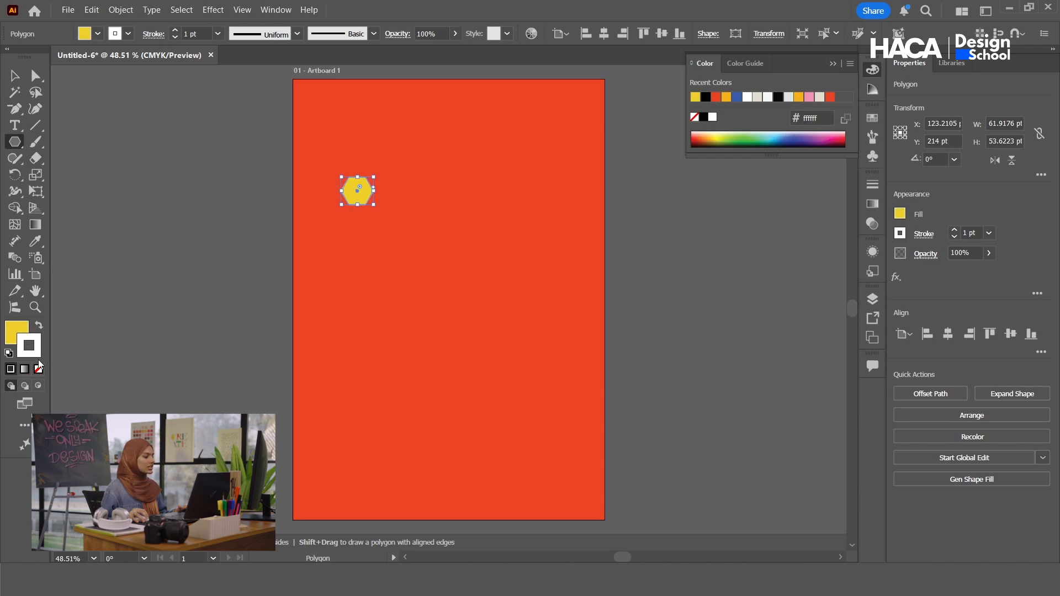
pyautogui.click(38, 369)
pyautogui.click(39, 326)
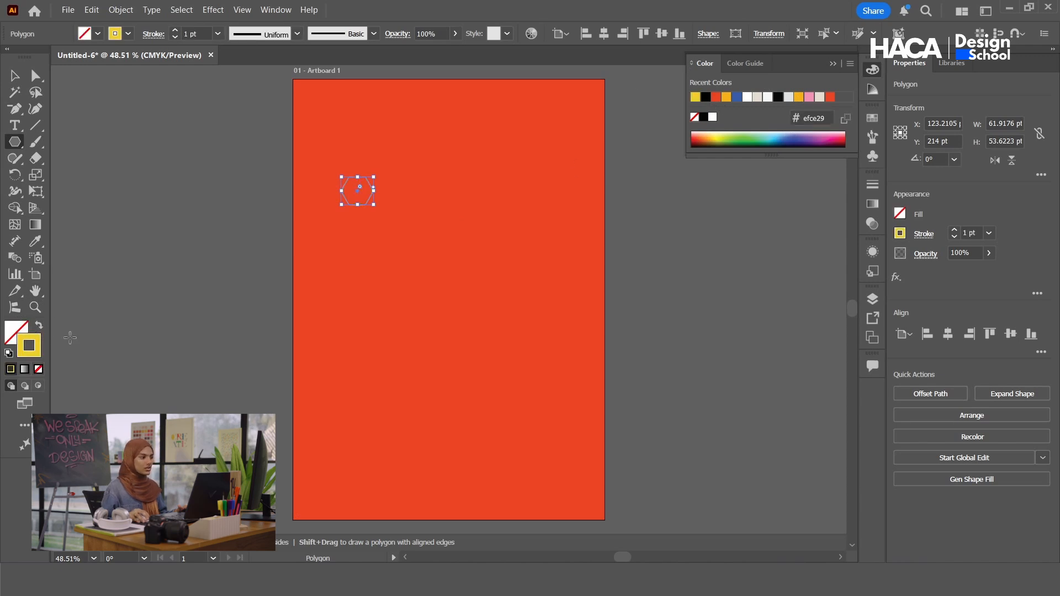
pyautogui.click(174, 31)
pyautogui.click(174, 32)
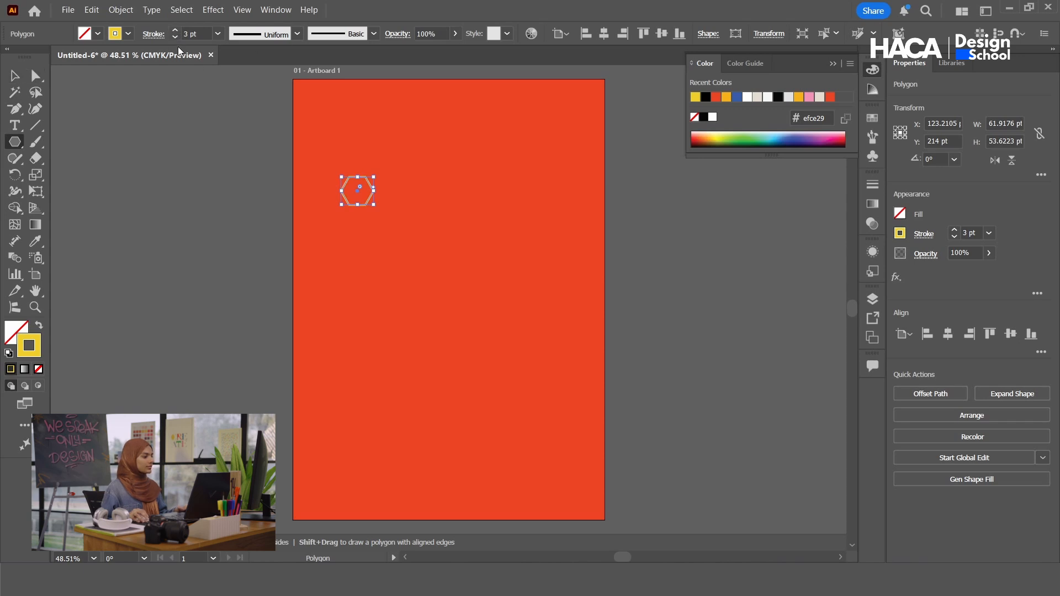
pyautogui.click(174, 38)
# - Duplicate the hexagon horizontally to its right so the pair spans about 256 pt, and shift both slightly down and right
pyautogui.press('v')
pyautogui.scroll(2, 349, 183)
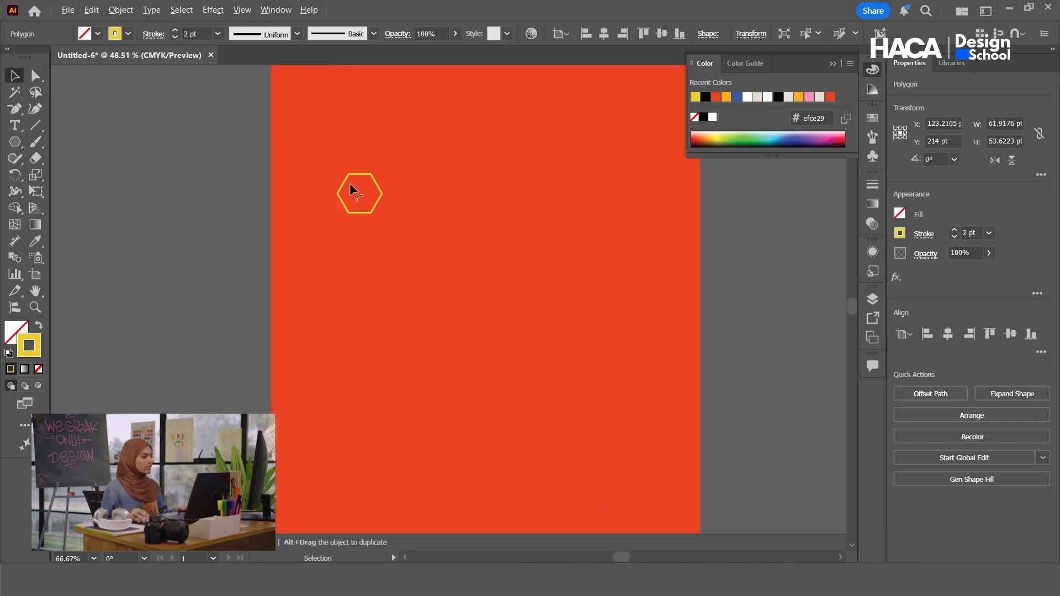
pyautogui.scroll(-1, 373, 184)
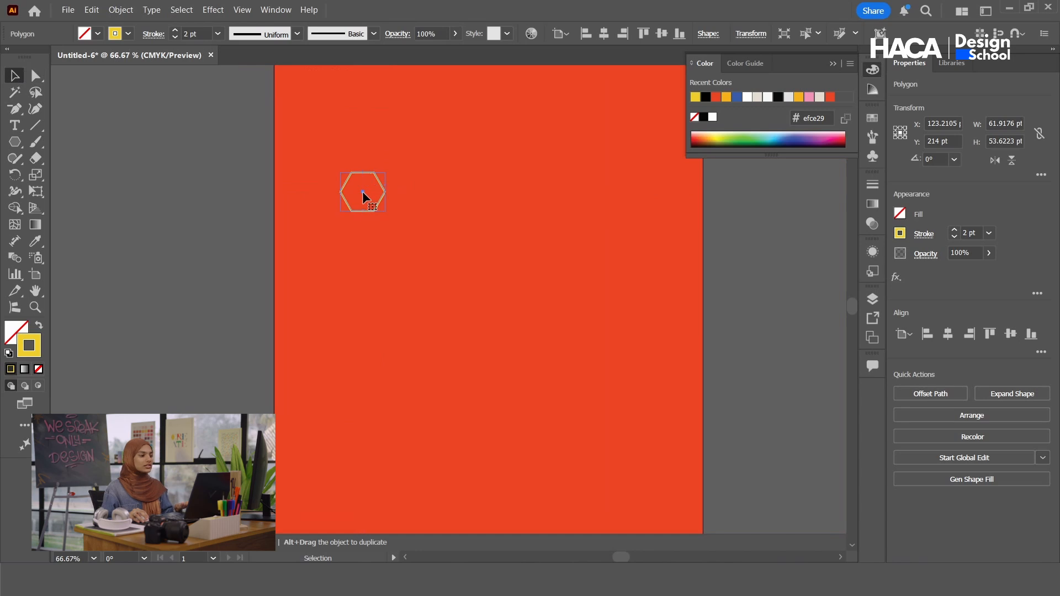
pyautogui.moveTo(365, 195); pyautogui.dragTo(185, 205)
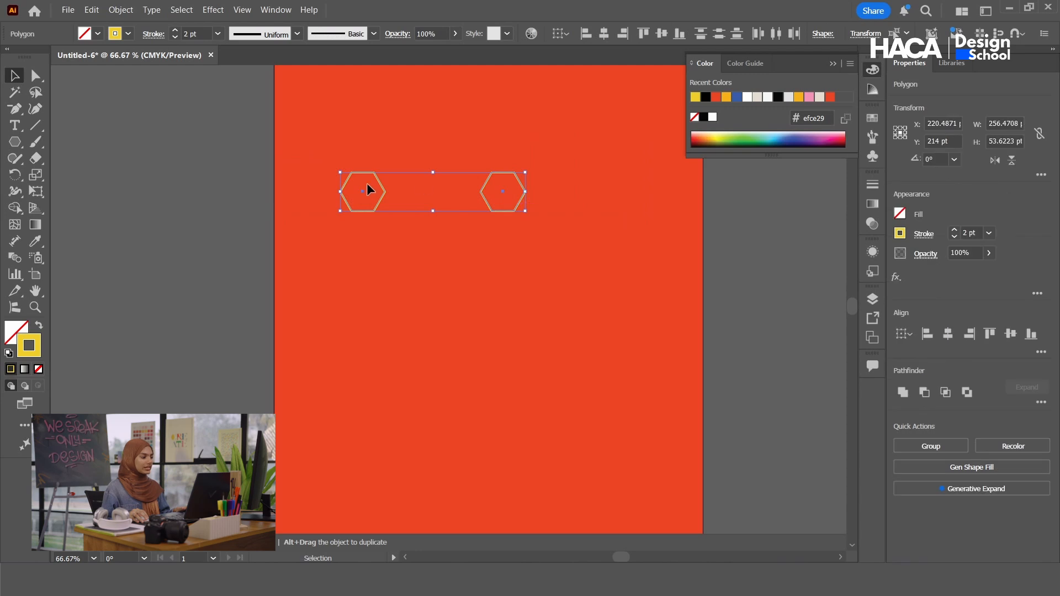
pyautogui.moveTo(390, 191); pyautogui.dragTo(394, 210)
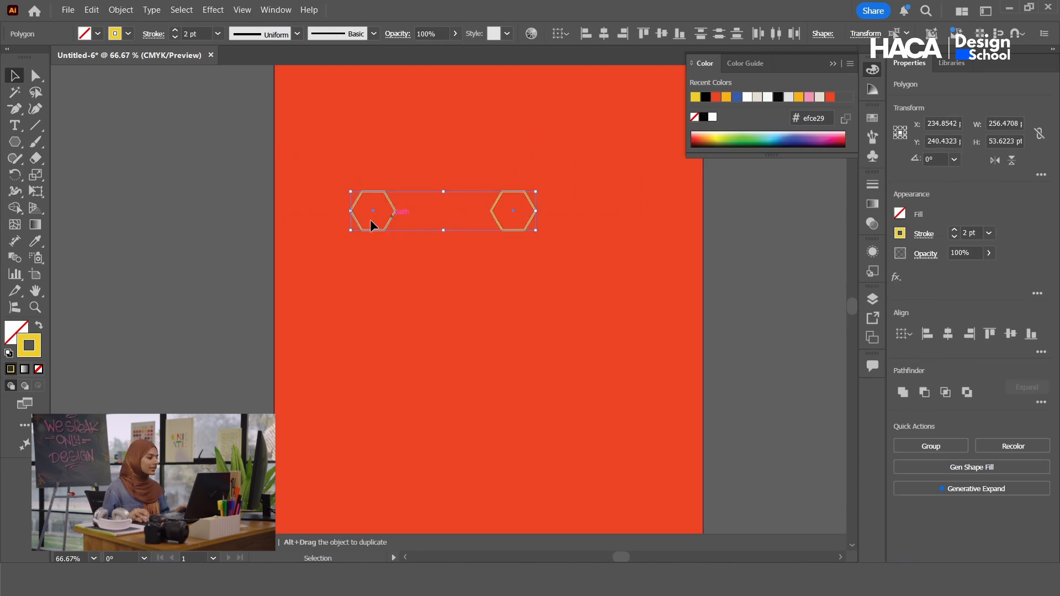
# - Blend the two hexagons with Specified Steps set to 8, and move the blend toward the artboard's upper right
pyautogui.doubleClick(16, 258)
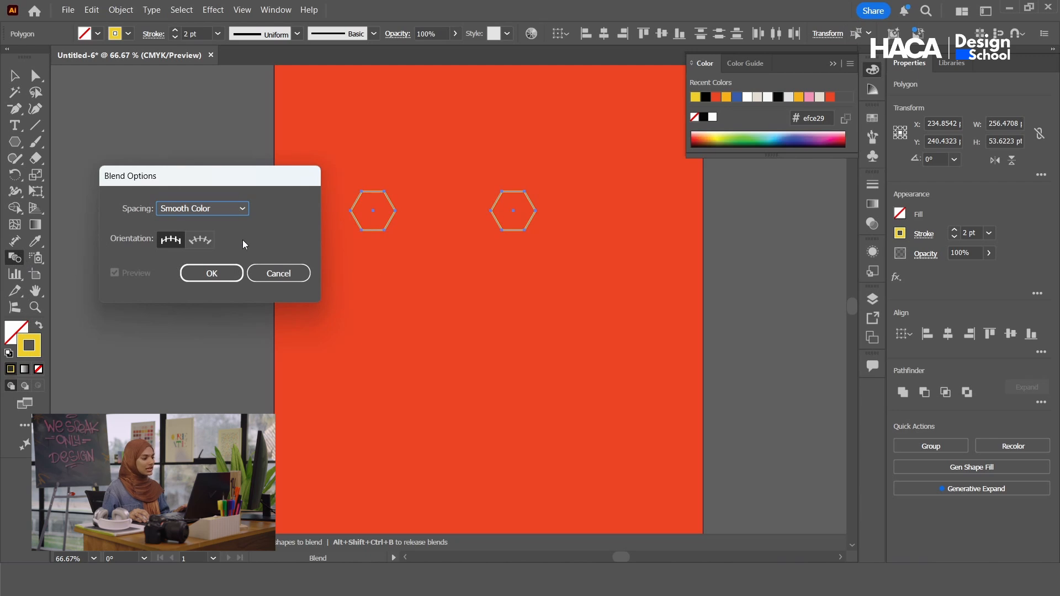
pyautogui.moveTo(229, 177); pyautogui.dragTo(236, 139)
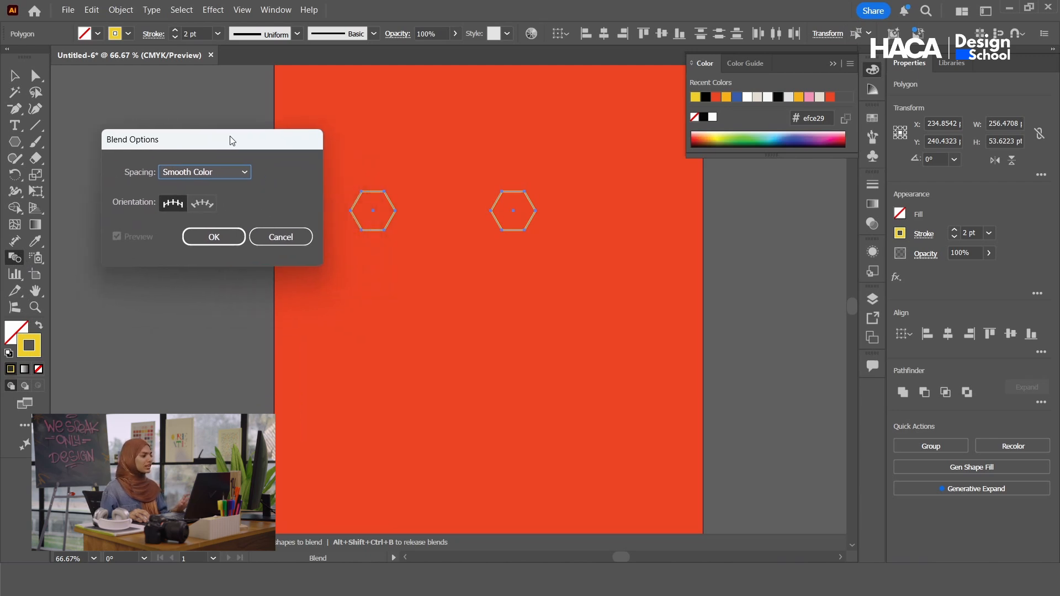
pyautogui.click(244, 176)
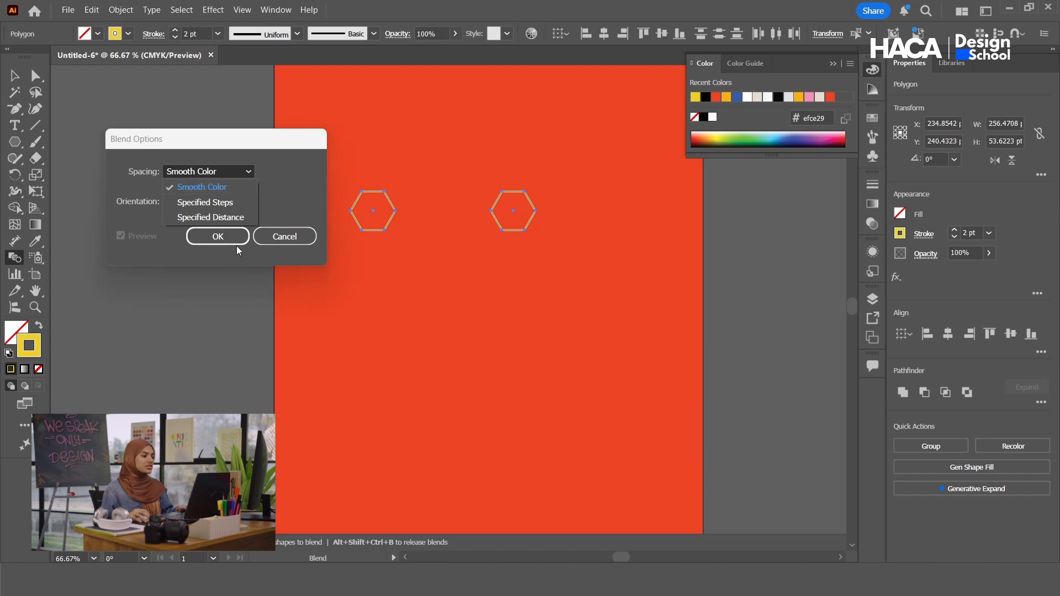
pyautogui.click(224, 203)
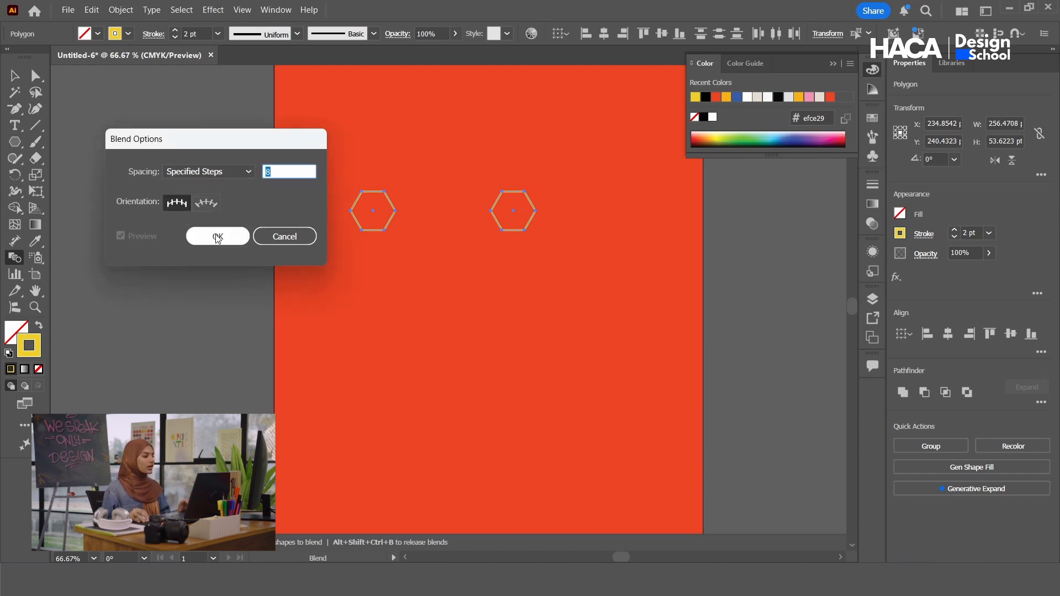
pyautogui.click(218, 238)
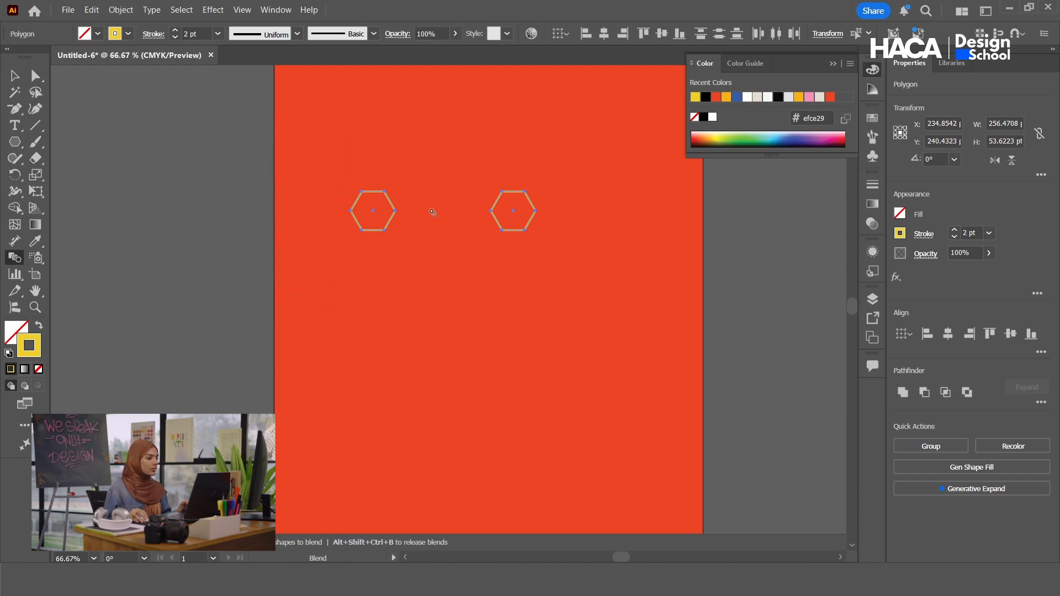
pyautogui.click(514, 213)
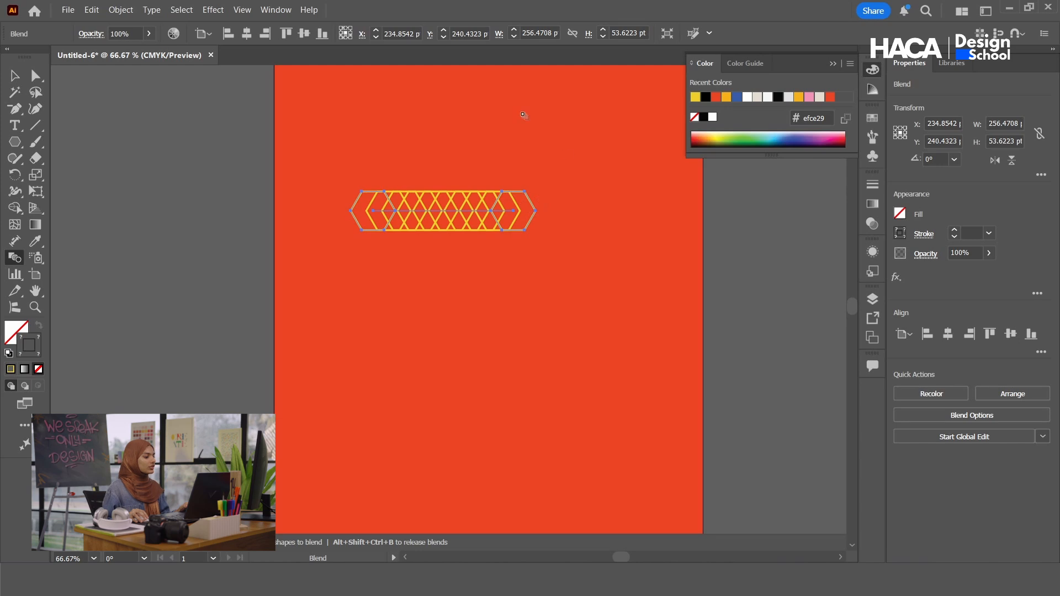
pyautogui.press('v')
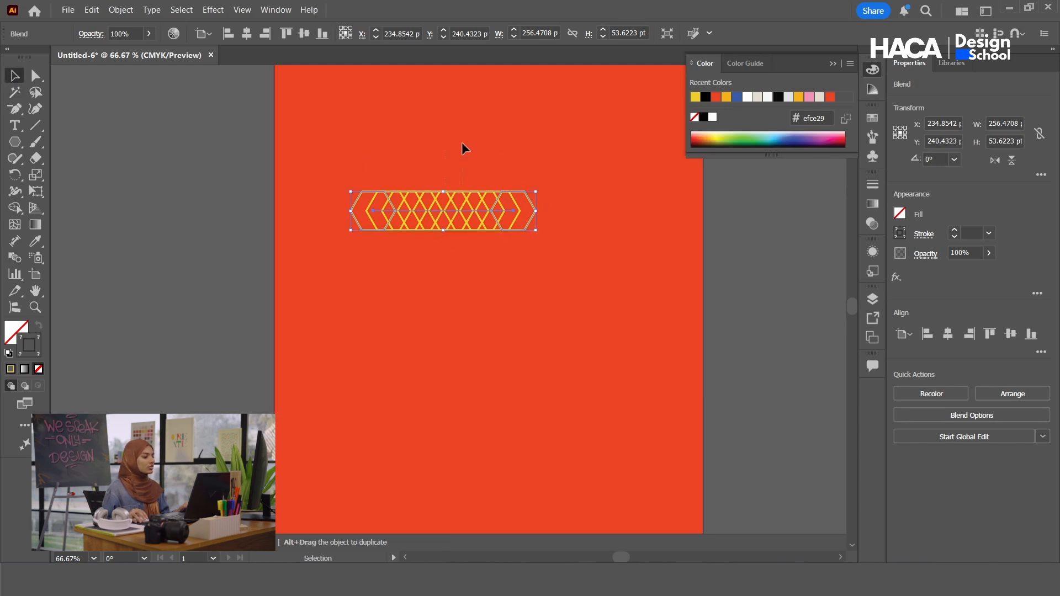
pyautogui.moveTo(474, 214); pyautogui.dragTo(555, 161)
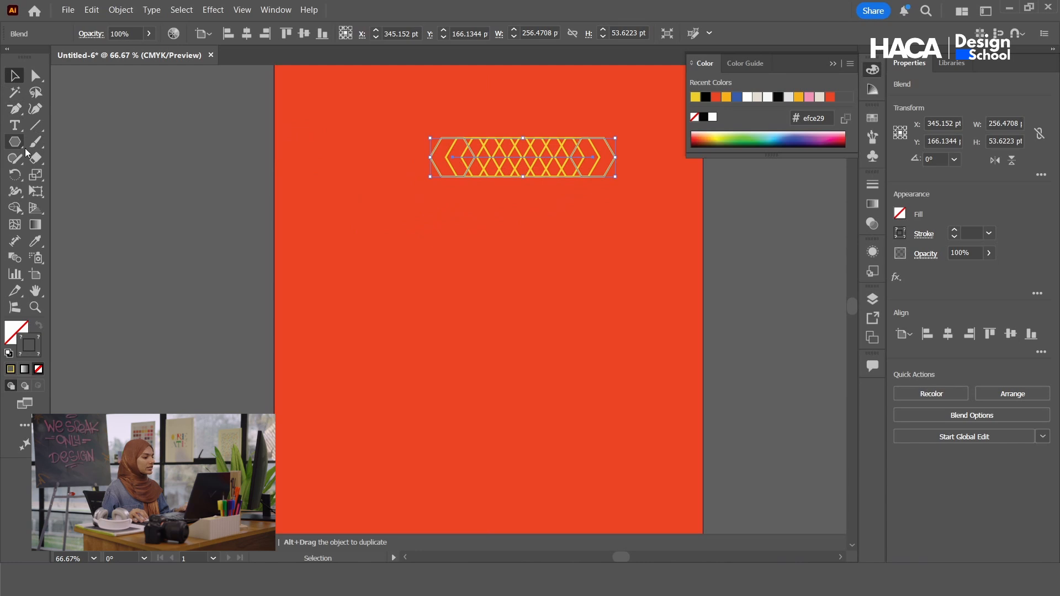
# - Draw a circle about 251 pt in diameter below the hexagon blend
pyautogui.moveTo(25, 150); pyautogui.dragTo(97, 176)
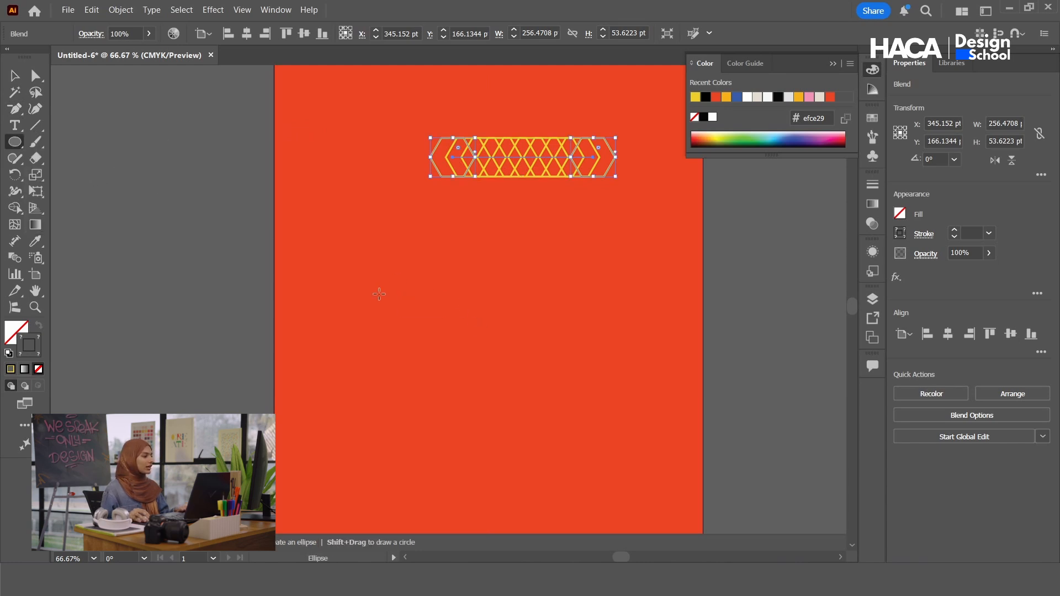
pyautogui.moveTo(377, 295); pyautogui.dragTo(570, 431)
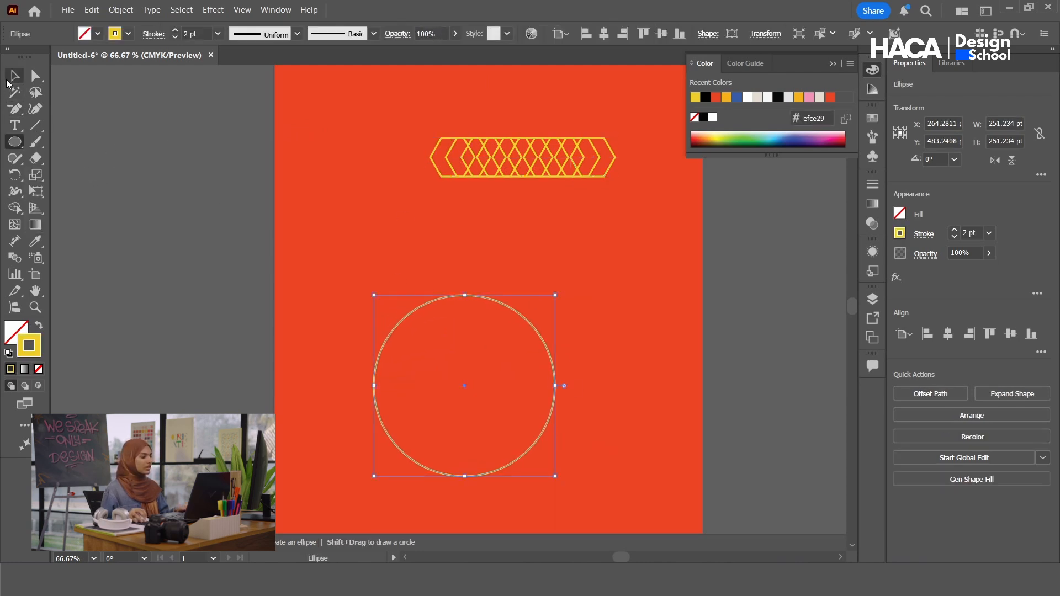
pyautogui.click(12, 78)
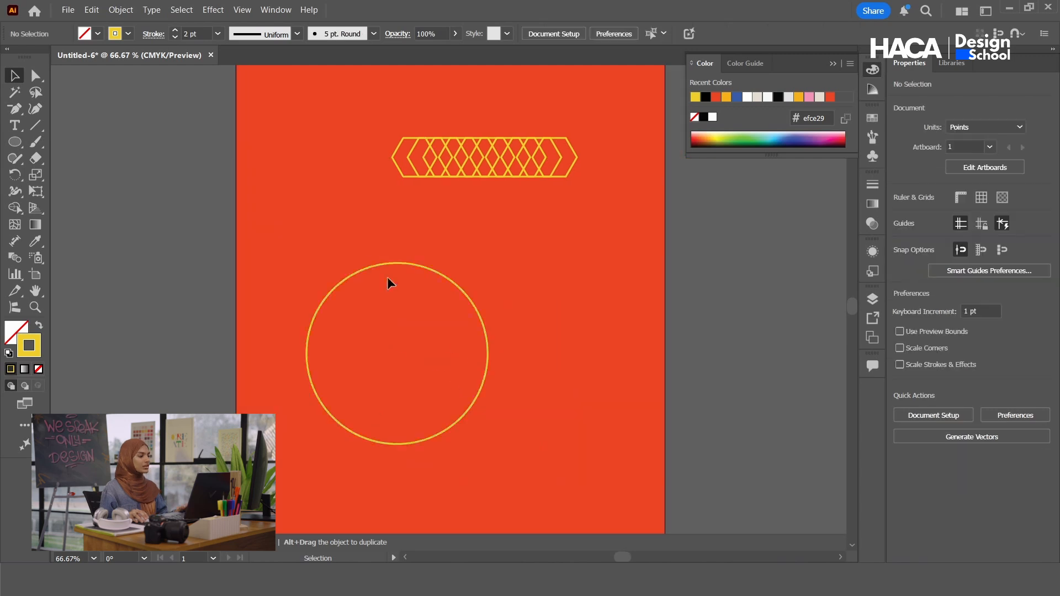
# - Replace the hexagon blend's spine with the circle, and move the resulting ring up and right on the artboard
pyautogui.hotkey('ctrl', 'a')
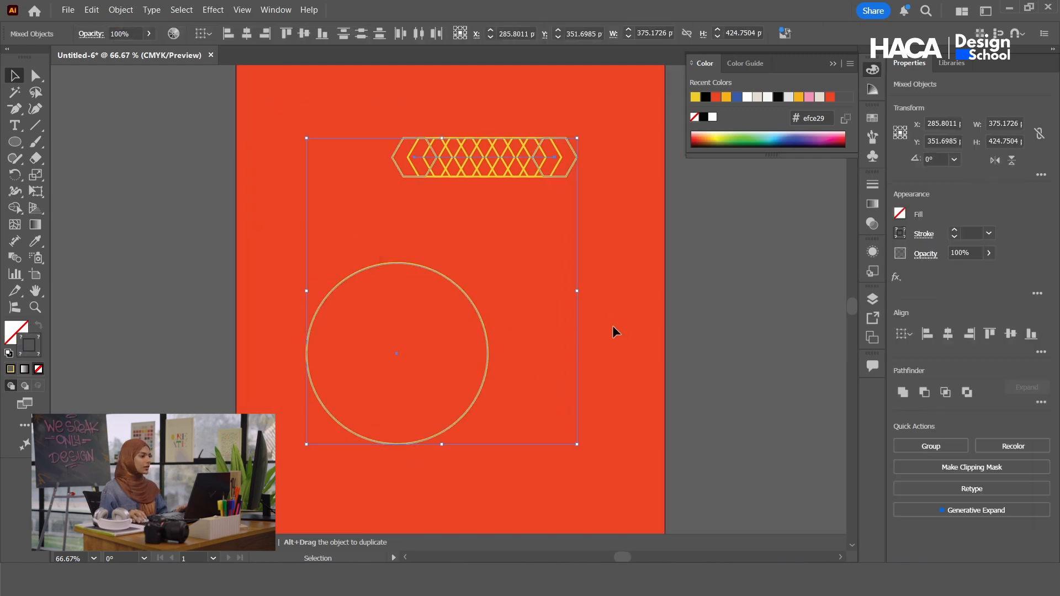
pyautogui.click(120, 10)
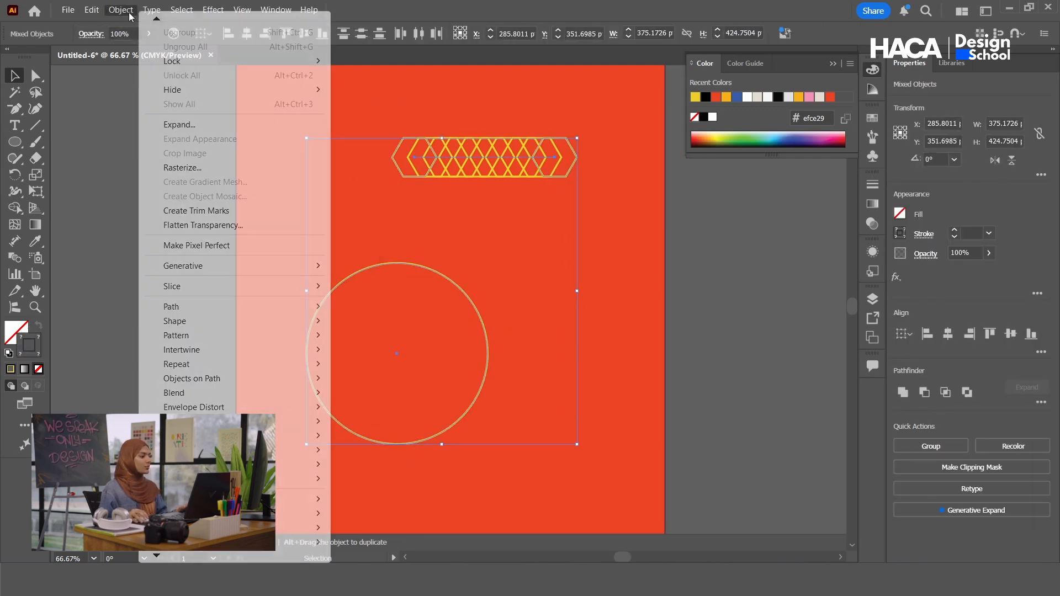
pyautogui.moveTo(196, 393)
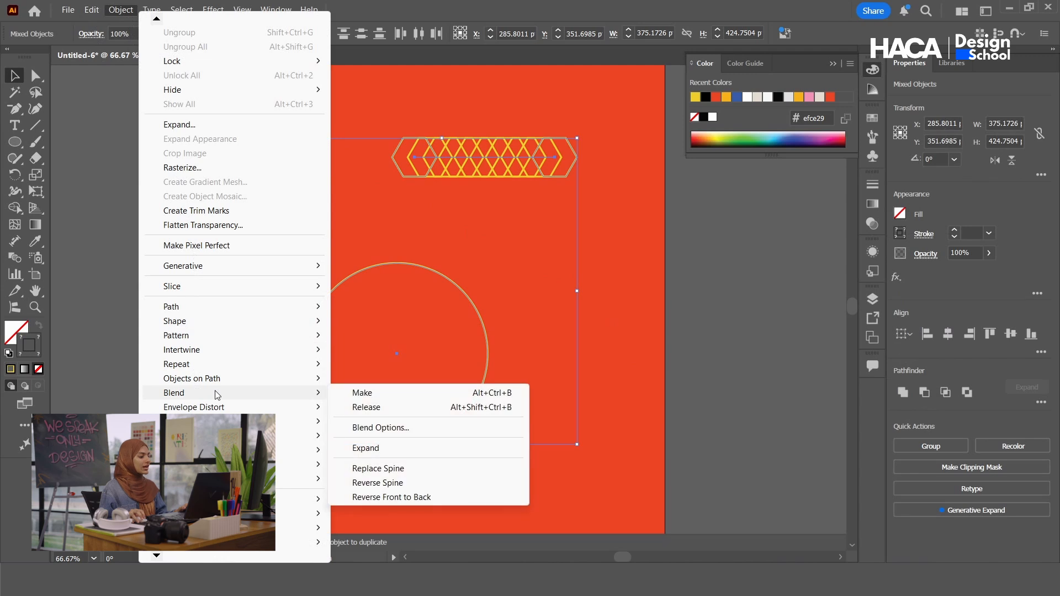
pyautogui.click(392, 471)
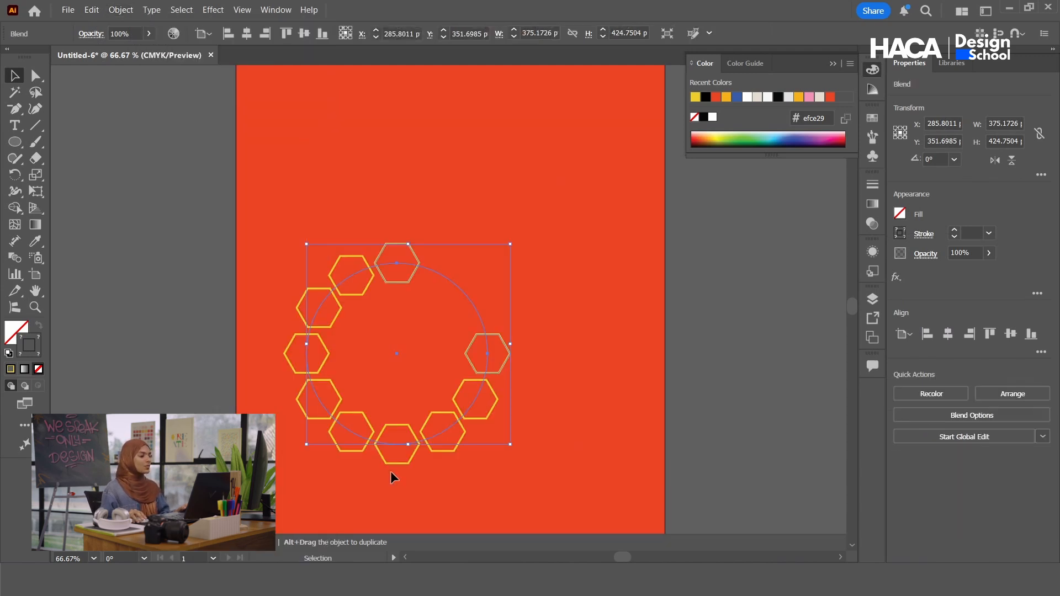
pyautogui.moveTo(402, 262); pyautogui.dragTo(471, 184)
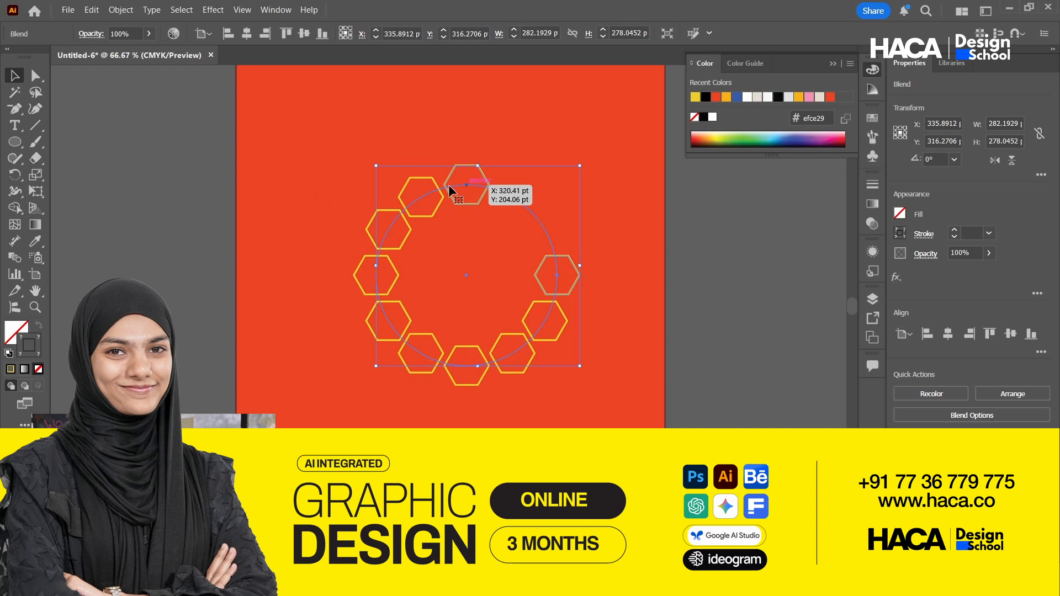
# - Increase the circular hexagon blend's Specified Steps to 69
pyautogui.click(15, 258)
pyautogui.doubleClick(21, 262)
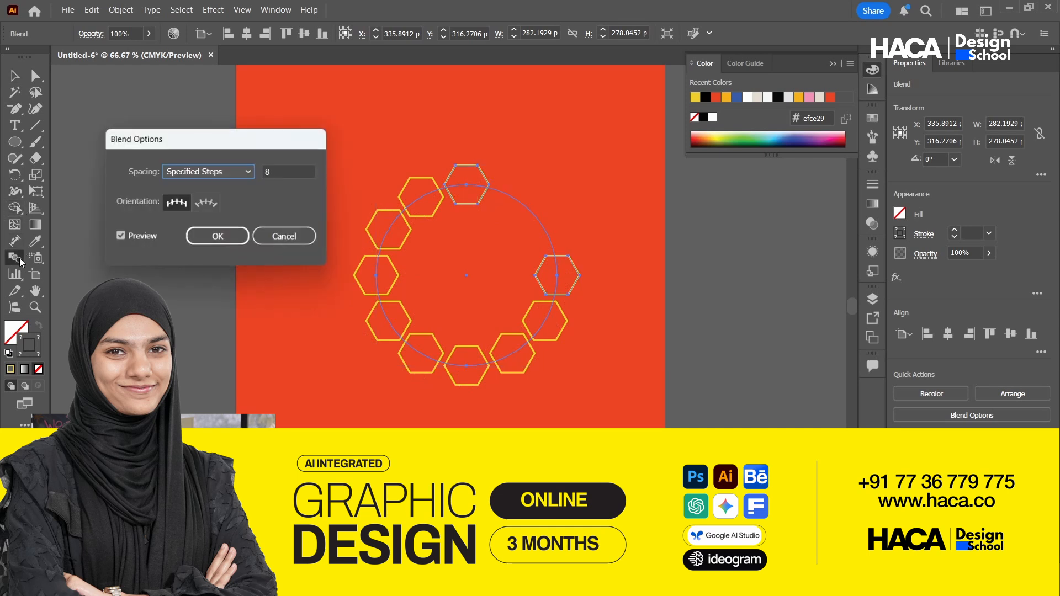
pyautogui.doubleClick(269, 171)
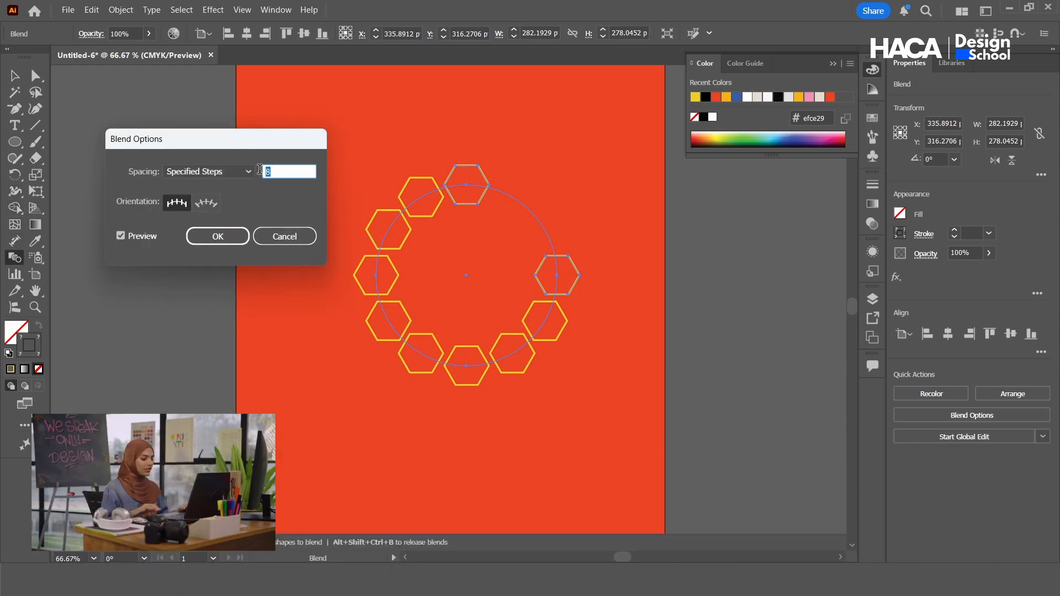
pyautogui.press('Up')
pyautogui.press('Up')
pyautogui.press('Up')
pyautogui.press('Up')
pyautogui.press('Up')
pyautogui.press('Up')
pyautogui.press('Up')
pyautogui.press('Up')
pyautogui.press('Up')
pyautogui.press('Up')
pyautogui.press('Up')
pyautogui.press('Up')
pyautogui.press('Up')
pyautogui.press('Up')
pyautogui.press('Up')
pyautogui.press('Up')
pyautogui.press('Up')
pyautogui.press('Up')
pyautogui.press('Up')
pyautogui.press('Up')
pyautogui.press('Up')
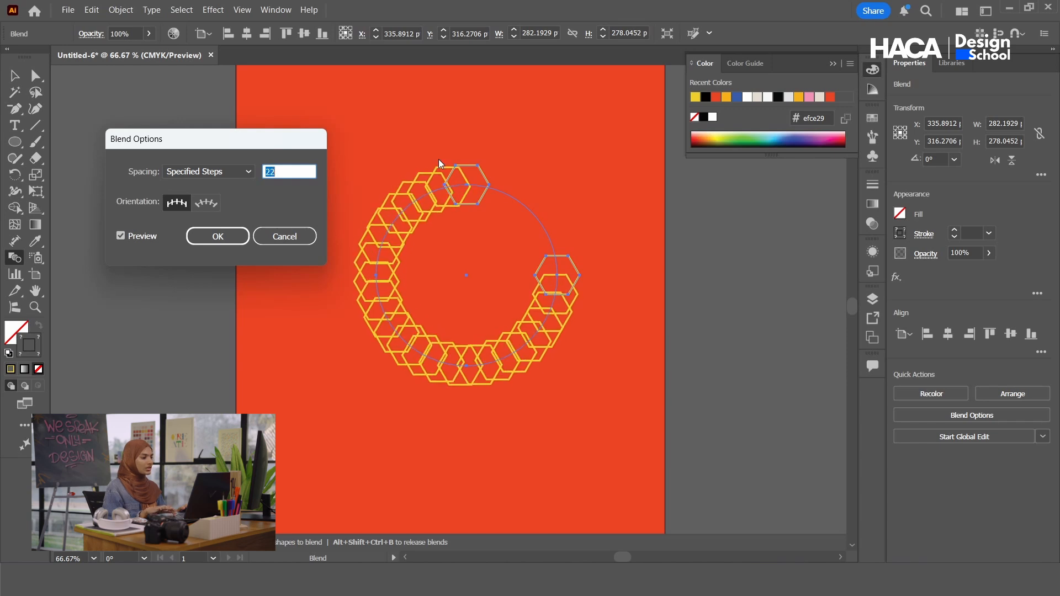
pyautogui.press('Up')
pyautogui.press('Up')
pyautogui.press('Up')
pyautogui.press('Up')
pyautogui.press('Up')
pyautogui.press('Up')
pyautogui.press('Up')
pyautogui.press('Up')
pyautogui.press('Up')
pyautogui.press('Up')
pyautogui.press('Up')
pyautogui.press('Up')
pyautogui.press('Up')
pyautogui.press('Up')
pyautogui.press('Up')
pyautogui.press('Up')
pyautogui.press('Up')
pyautogui.press('Up')
pyautogui.press('Up')
pyautogui.press('Up')
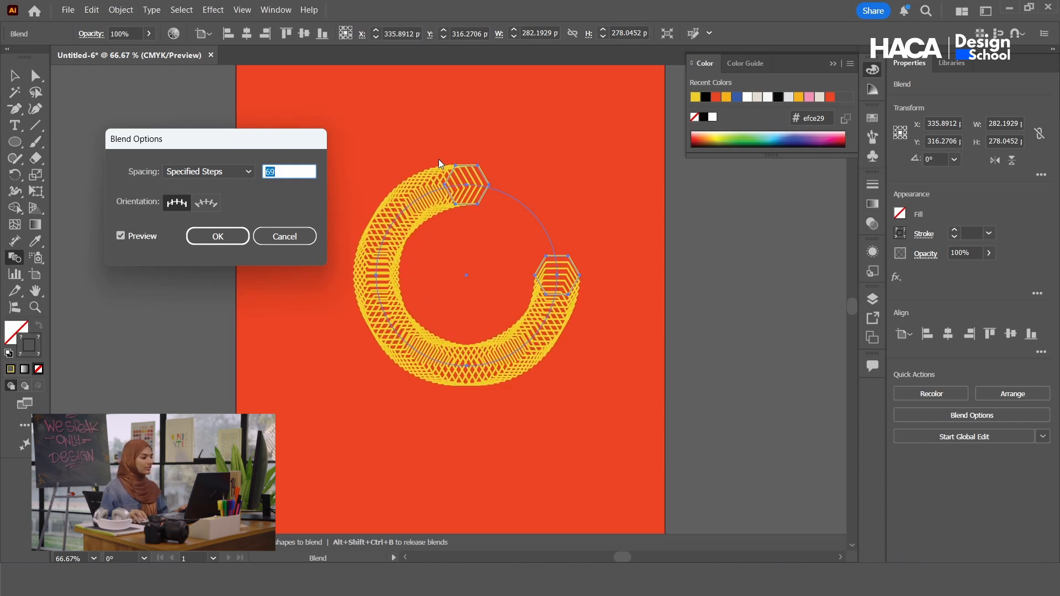
pyautogui.click(207, 236)
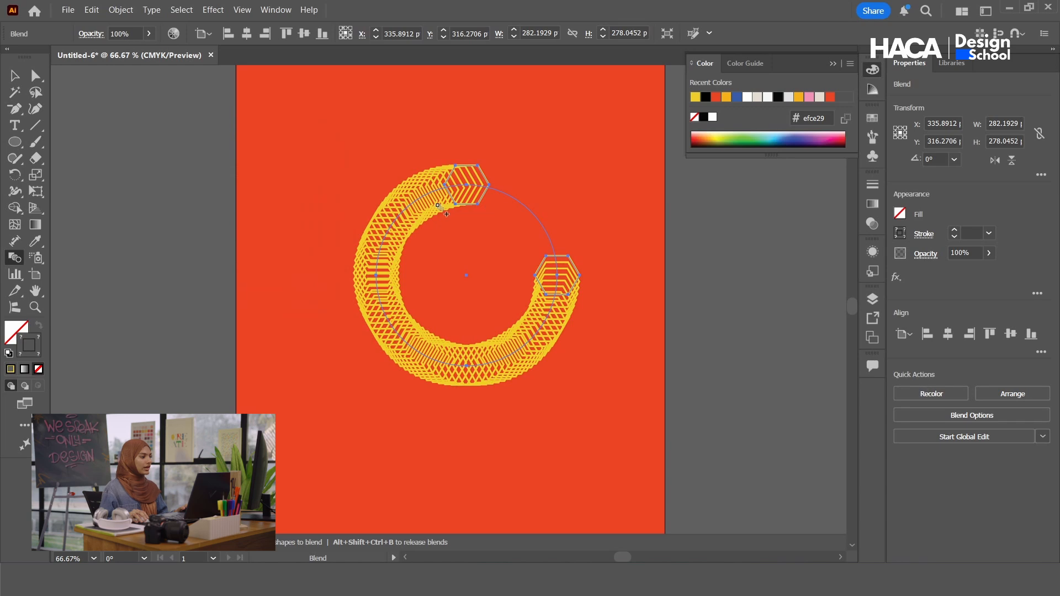
# - Move the hexagon ring up and left, isolate the blend, and set its upper end hexagon's stroke to 0.5 pt
pyautogui.press('v')
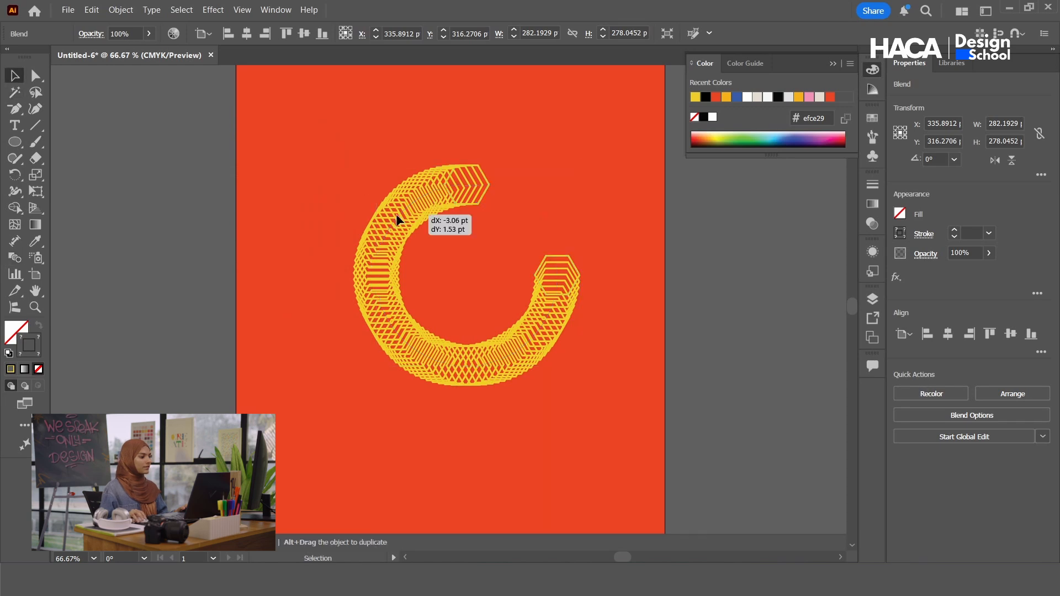
pyautogui.moveTo(408, 217); pyautogui.dragTo(356, 201)
pyautogui.doubleClick(356, 199)
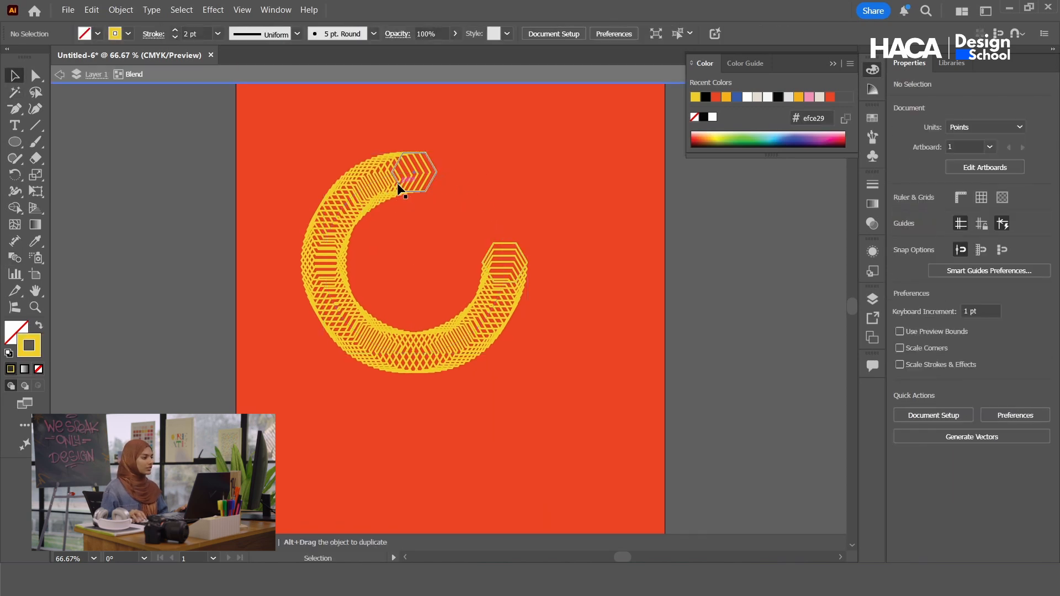
pyautogui.click(398, 188)
pyautogui.click(175, 38)
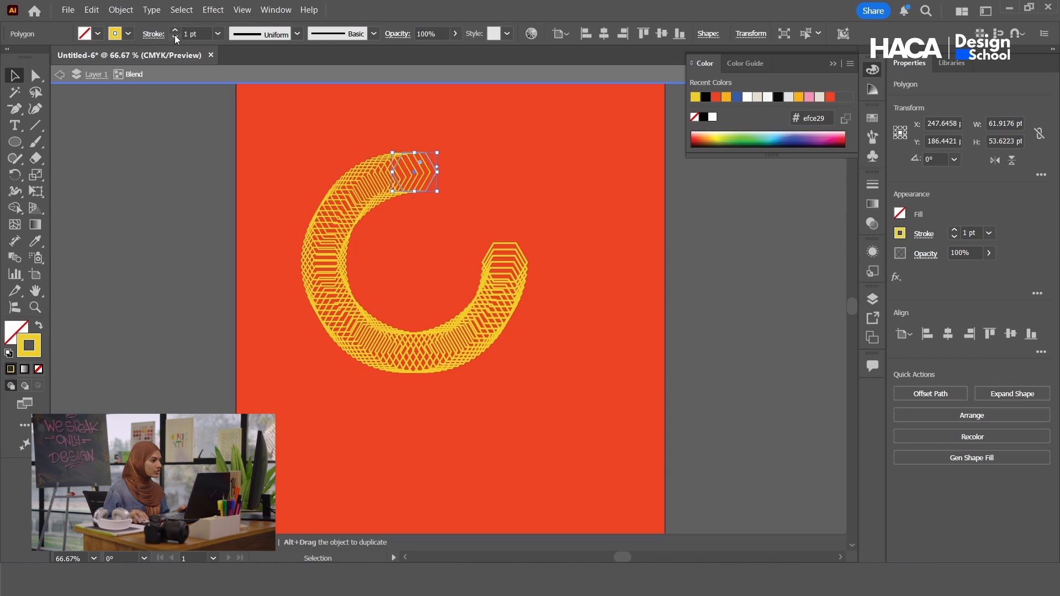
pyautogui.click(175, 37)
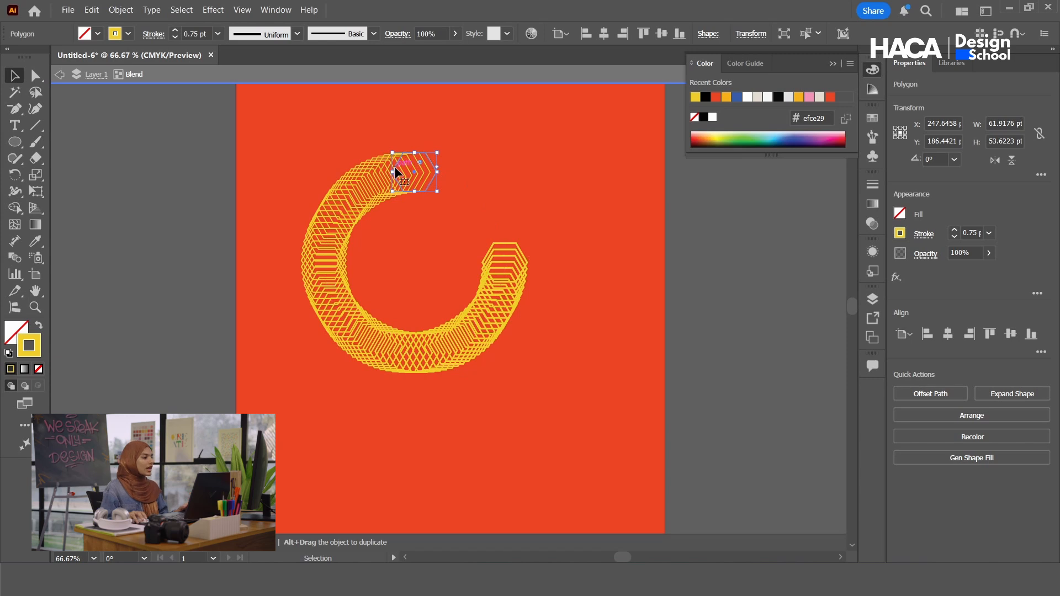
pyautogui.click(174, 38)
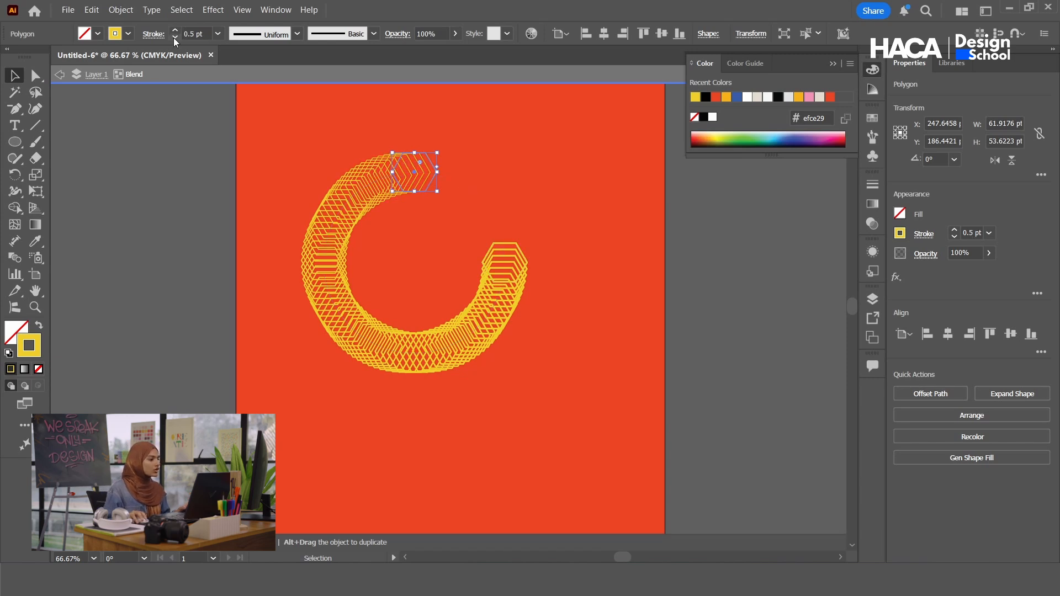
# - Set the stroke of the hexagon at the ring's right end to 0.75 pt
pyautogui.click(485, 267)
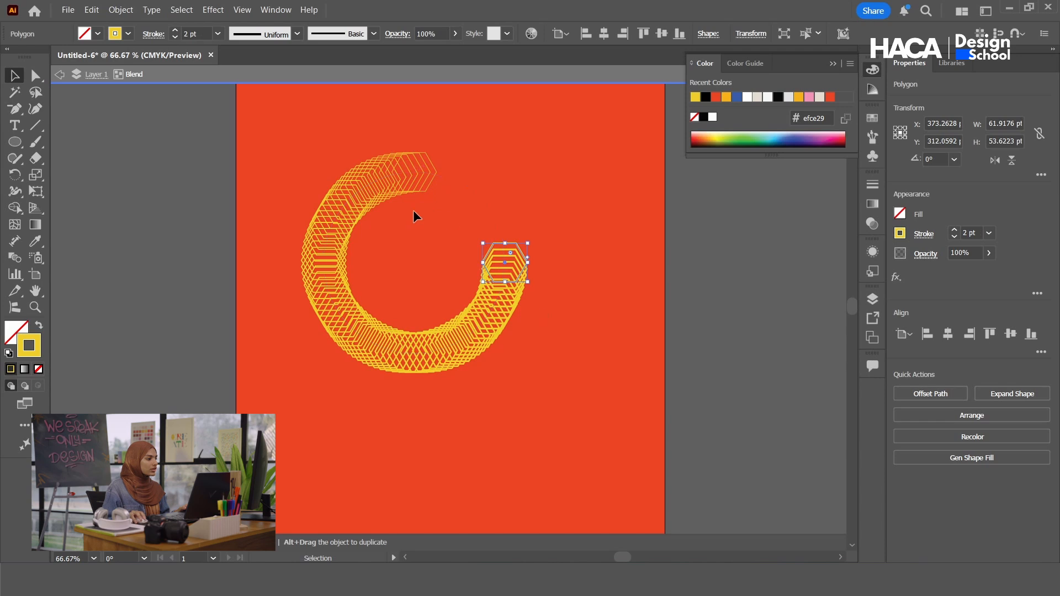
pyautogui.click(174, 37)
pyautogui.click(174, 37)
pyautogui.click(175, 38)
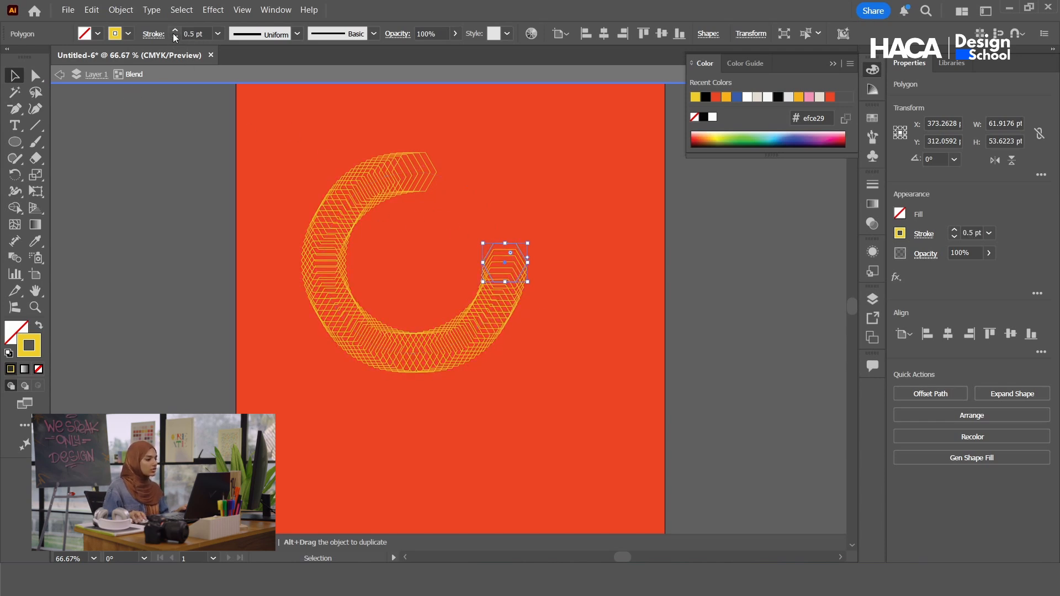
pyautogui.click(175, 31)
# - Set the upper end hexagon's stroke to 0.75 pt and leave the blend's isolation mode
pyautogui.click(391, 180)
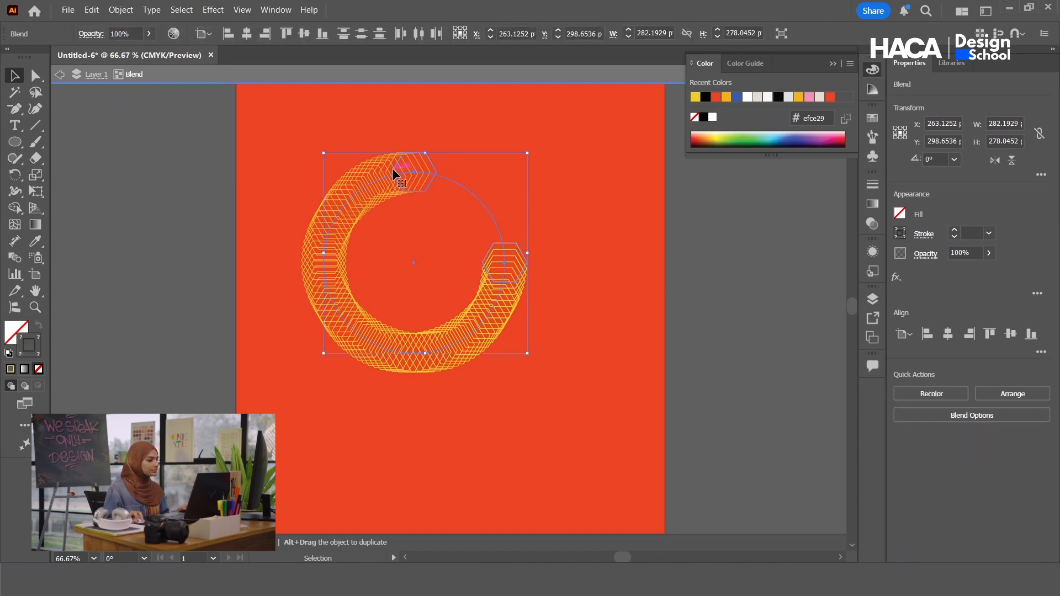
pyautogui.click(388, 194)
pyautogui.click(406, 189)
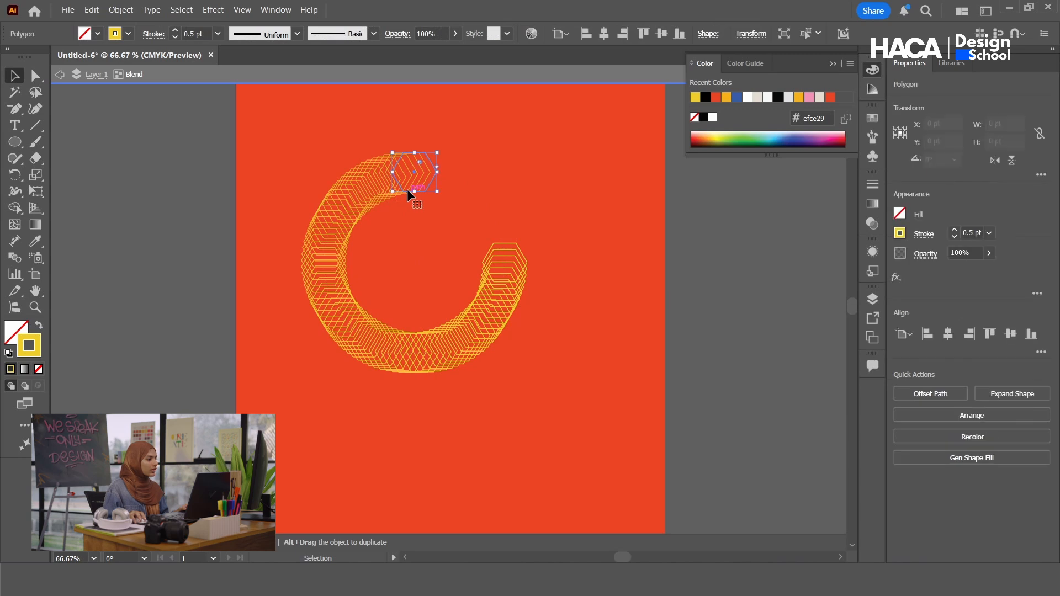
pyautogui.click(174, 31)
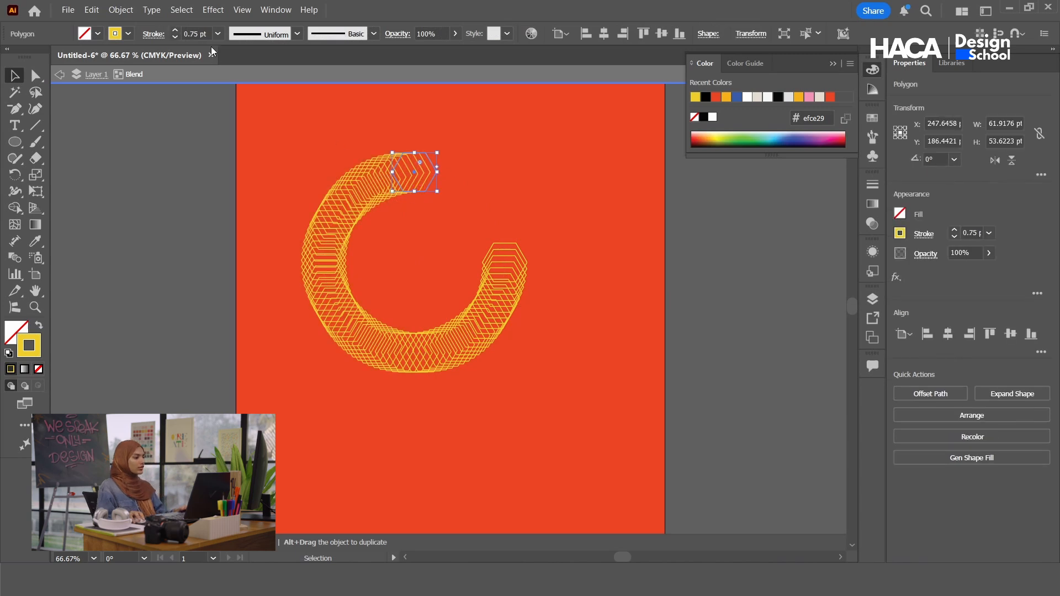
pyautogui.click(270, 158)
# - Duplicate the hexagon ring up and to the right, and move the other ring down toward the artboard's lower left
pyautogui.scroll(-1, 356, 239)
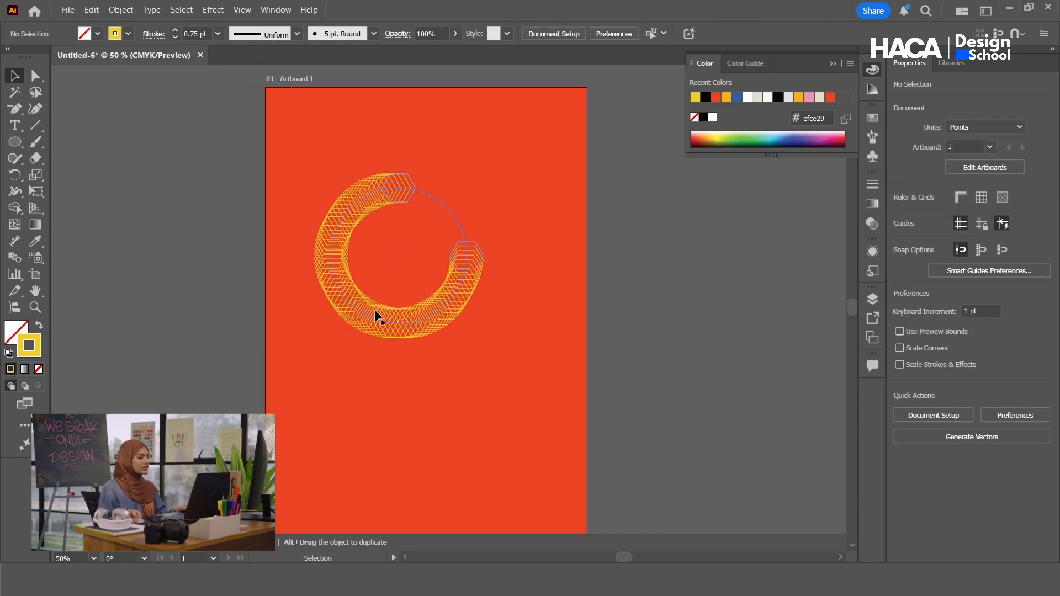
pyautogui.moveTo(374, 311); pyautogui.dragTo(451, 328)
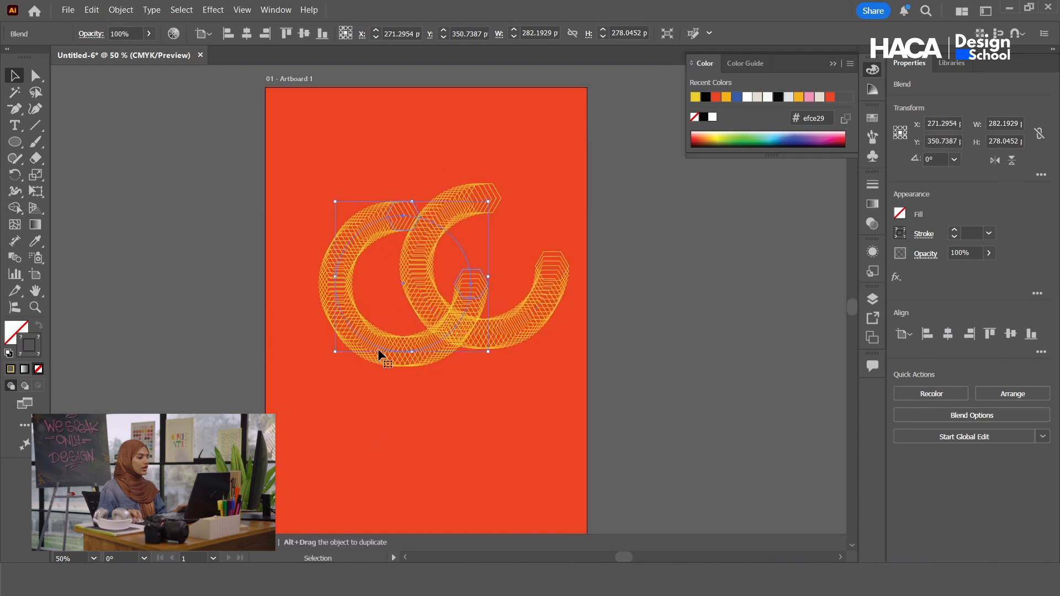
pyautogui.moveTo(377, 349); pyautogui.dragTo(369, 465)
# - Rotate the upper ring 180°, place it against the lower ring to form an S-like figure, and reposition both together
pyautogui.click(530, 315)
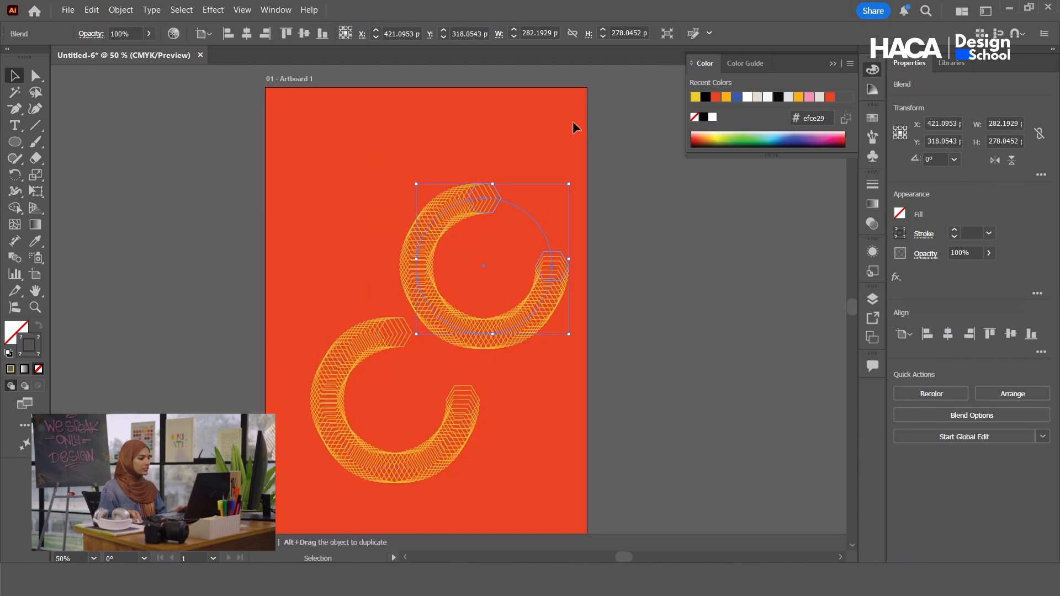
pyautogui.moveTo(572, 179); pyautogui.dragTo(390, 390)
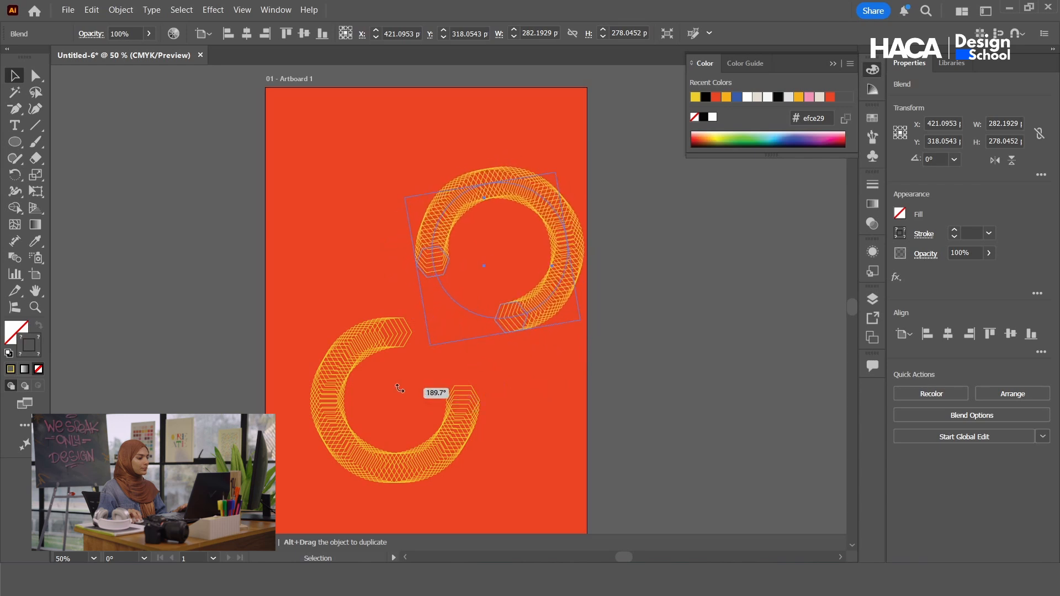
pyautogui.moveTo(525, 307); pyautogui.dragTo(442, 344)
pyautogui.keyDown('shift'); pyautogui.click(360, 389); pyautogui.keyUp('shift')
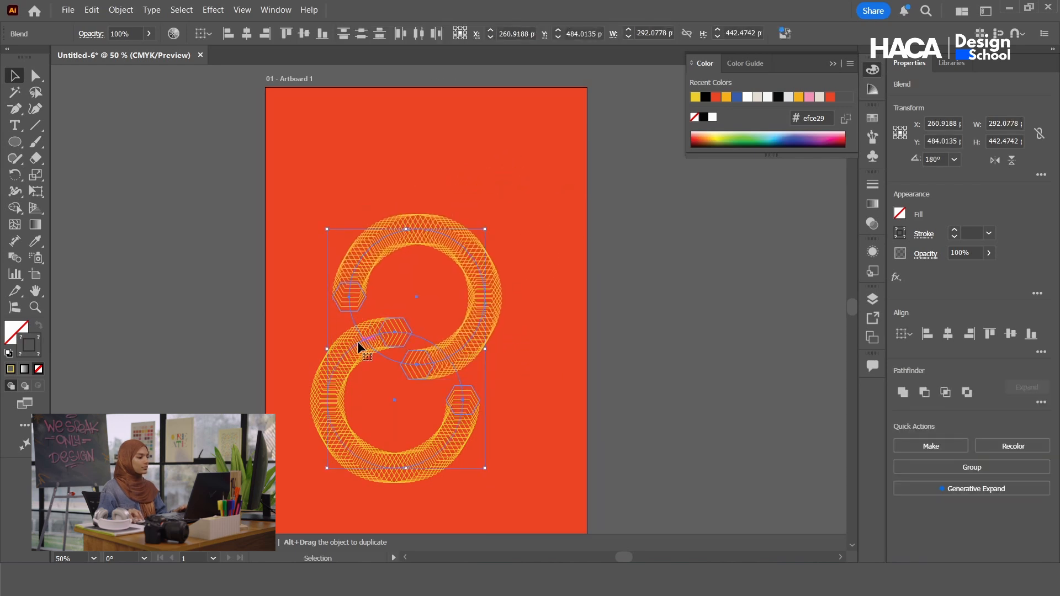
pyautogui.moveTo(357, 341); pyautogui.dragTo(377, 306)
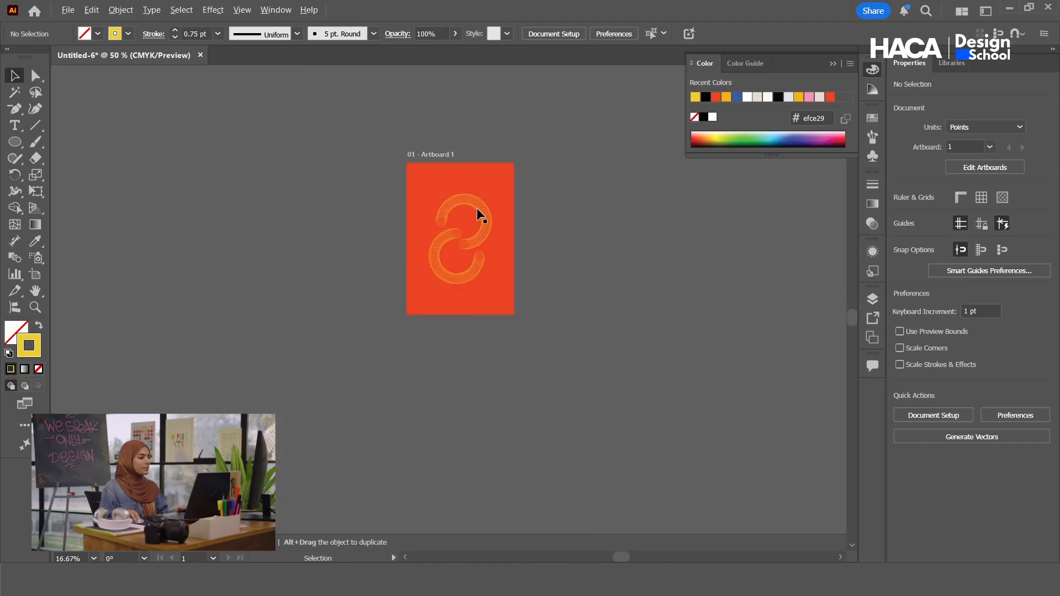
# - Add a second A4 artboard to the right of the red one
pyautogui.scroll(3, 480, 213)
pyautogui.scroll(1, 533, 213)
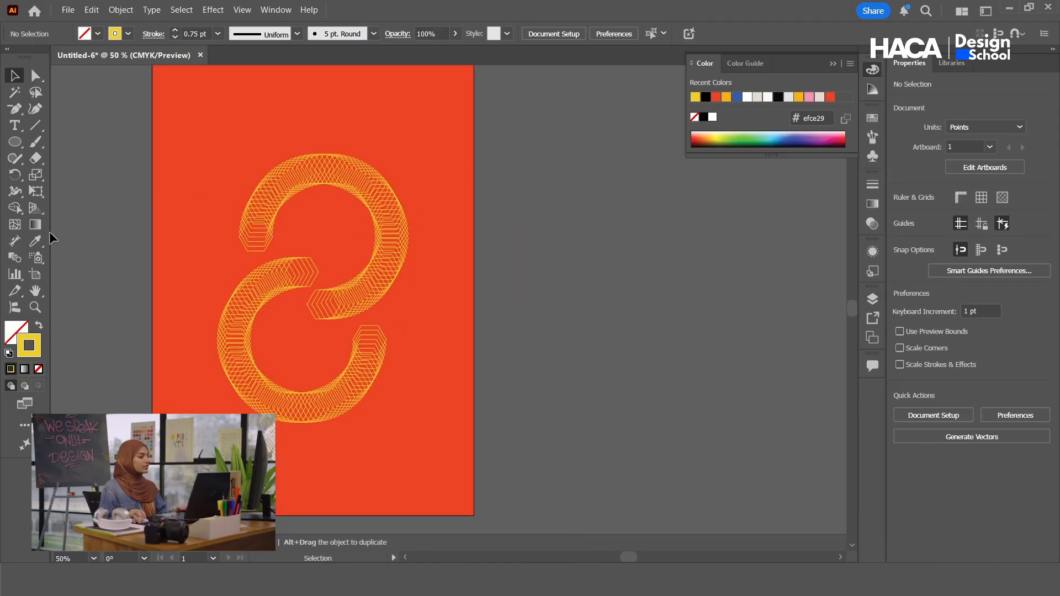
pyautogui.click(36, 275)
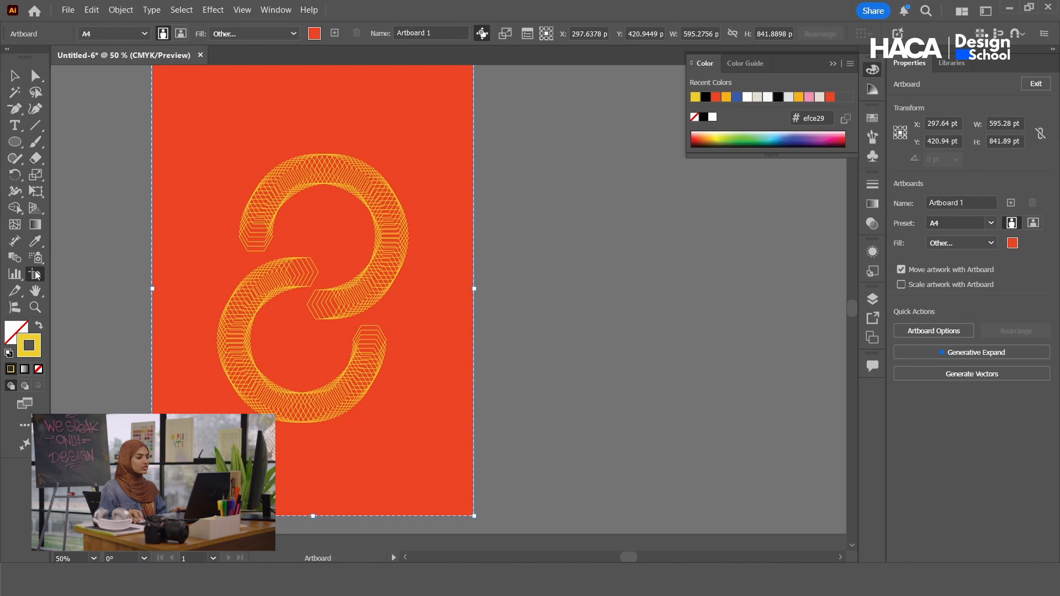
pyautogui.click(485, 289)
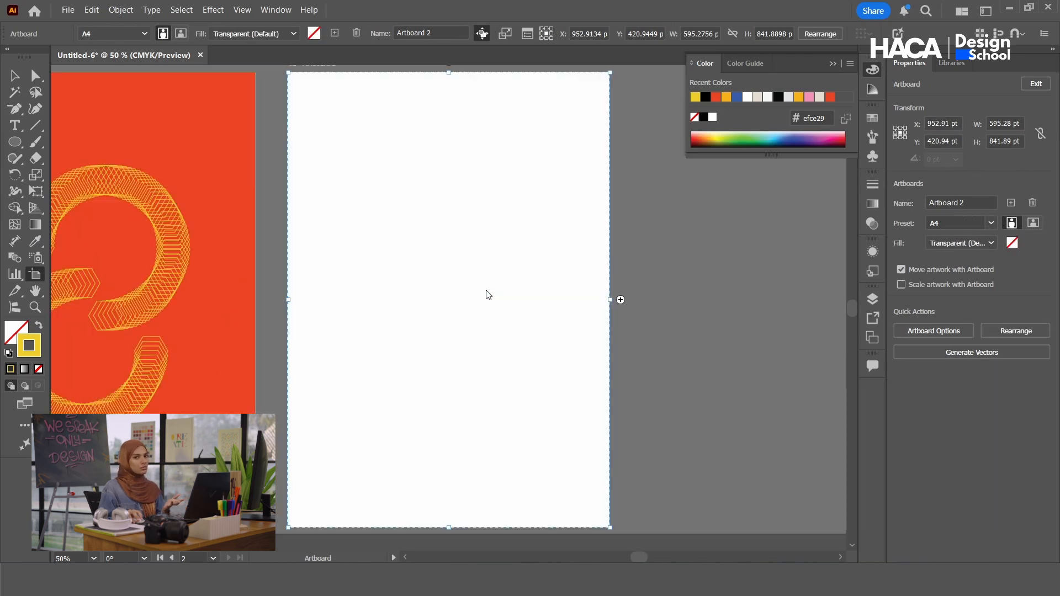
# - Draw a circle about 47 pt in diameter near the new artboard's upper left, with red e94424 fill and no stroke
pyautogui.click(15, 142)
pyautogui.moveTo(323, 148); pyautogui.dragTo(349, 175)
pyautogui.click(715, 97)
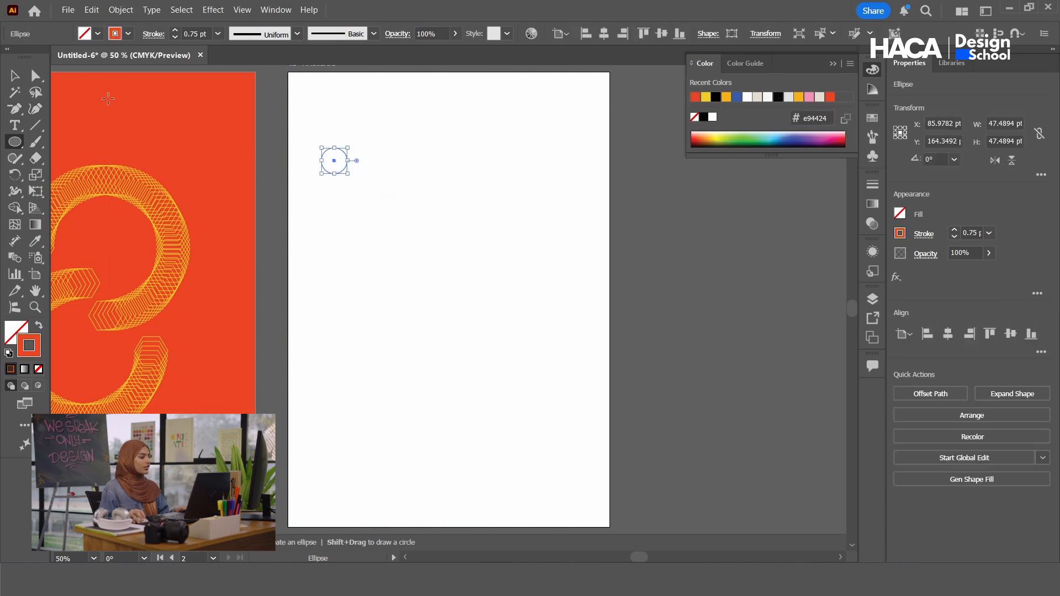
pyautogui.click(38, 325)
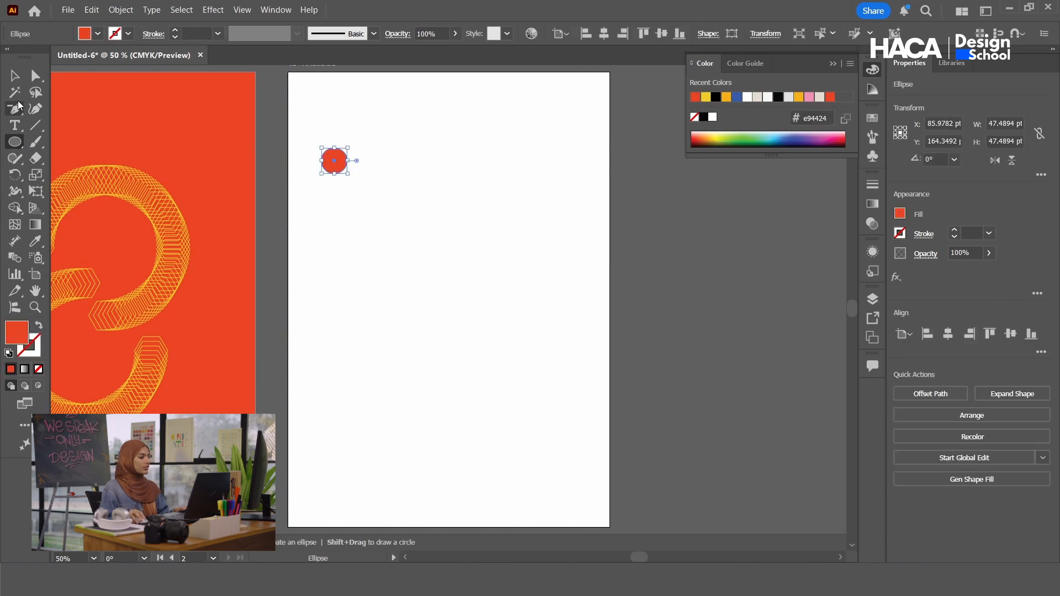
# - Duplicate the red circle horizontally to the right and fill the copy with yellow efce29
pyautogui.click(14, 75)
pyautogui.moveTo(331, 166); pyautogui.dragTo(468, 166)
pyautogui.click(706, 98)
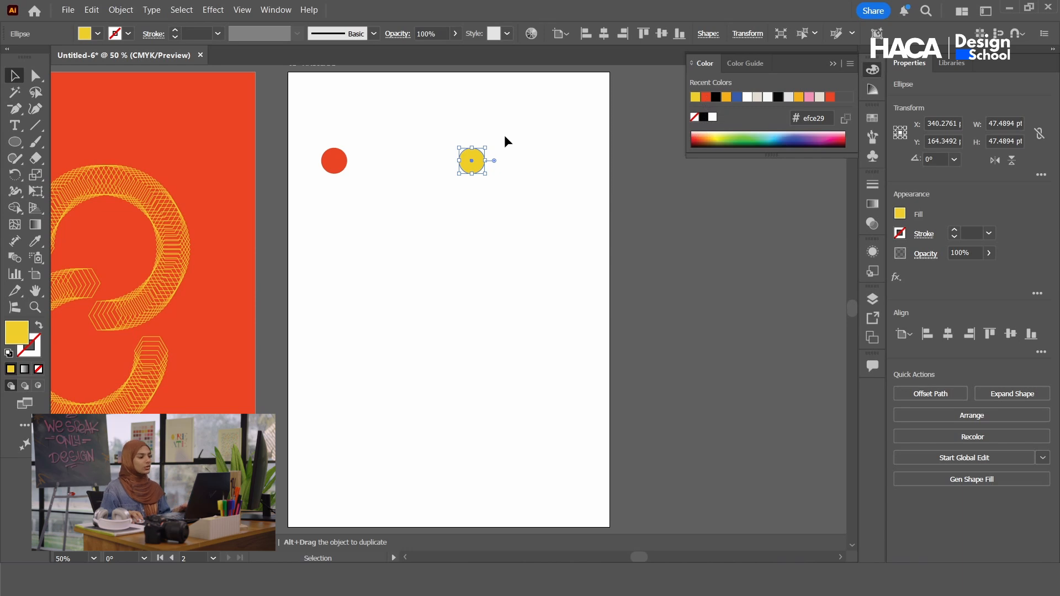
# - Blend the red and yellow circles with Smooth Color spacing
pyautogui.moveTo(493, 145); pyautogui.dragTo(293, 218)
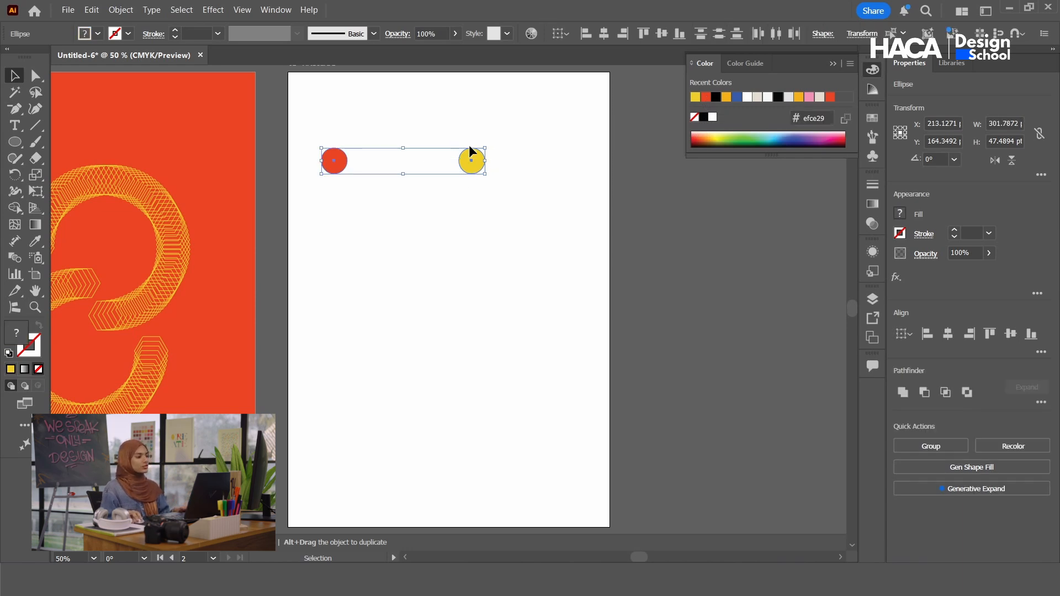
pyautogui.doubleClick(15, 258)
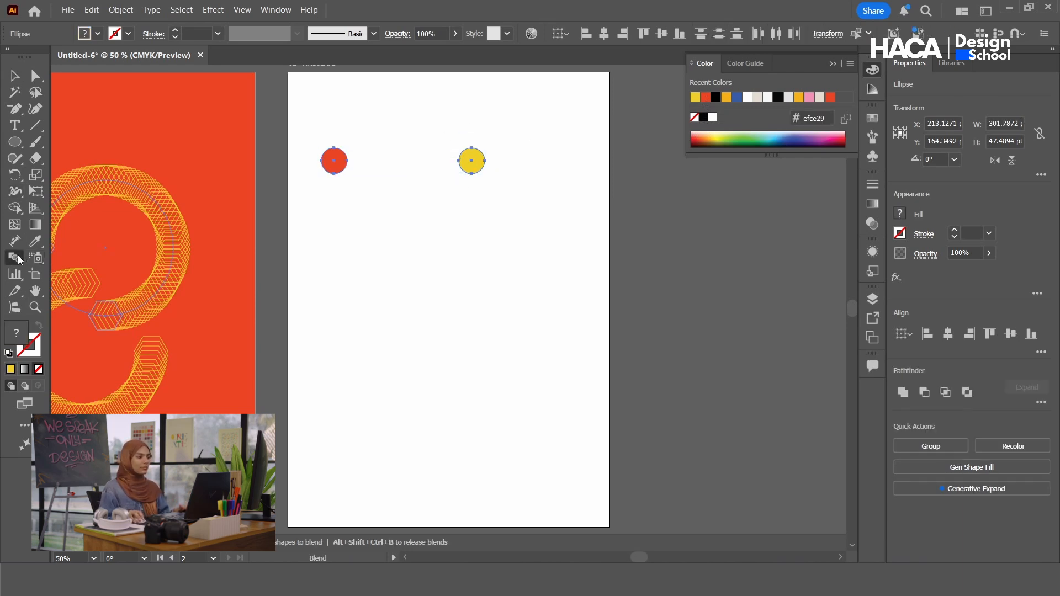
pyautogui.click(196, 174)
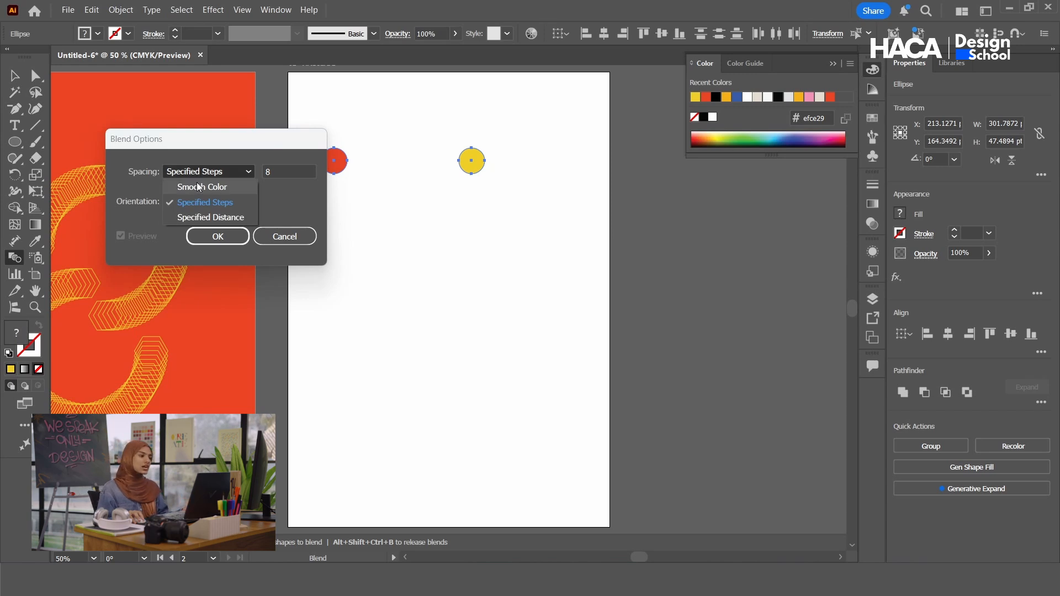
pyautogui.click(199, 188)
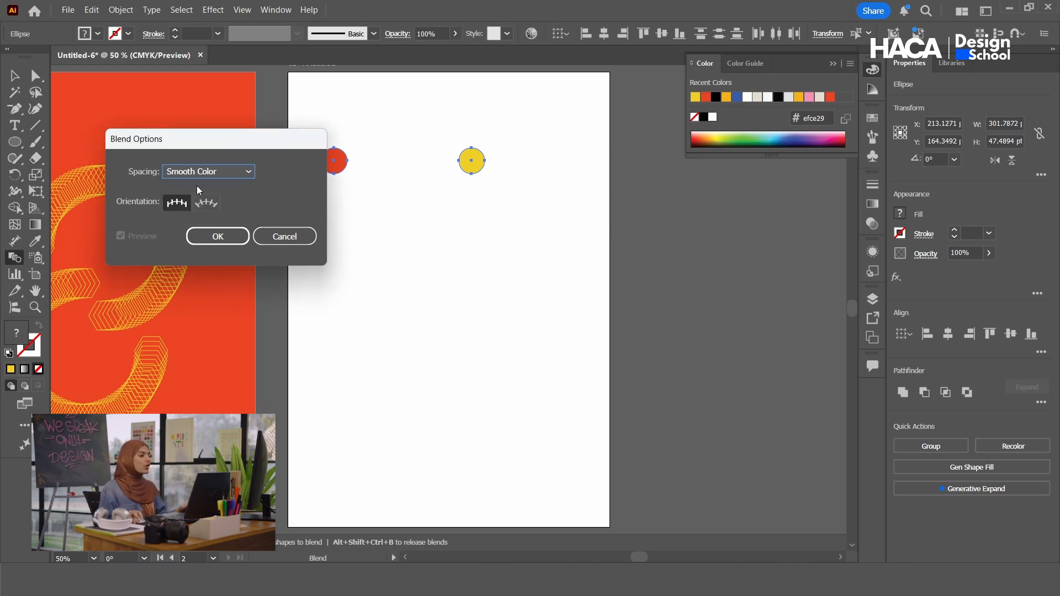
pyautogui.click(218, 236)
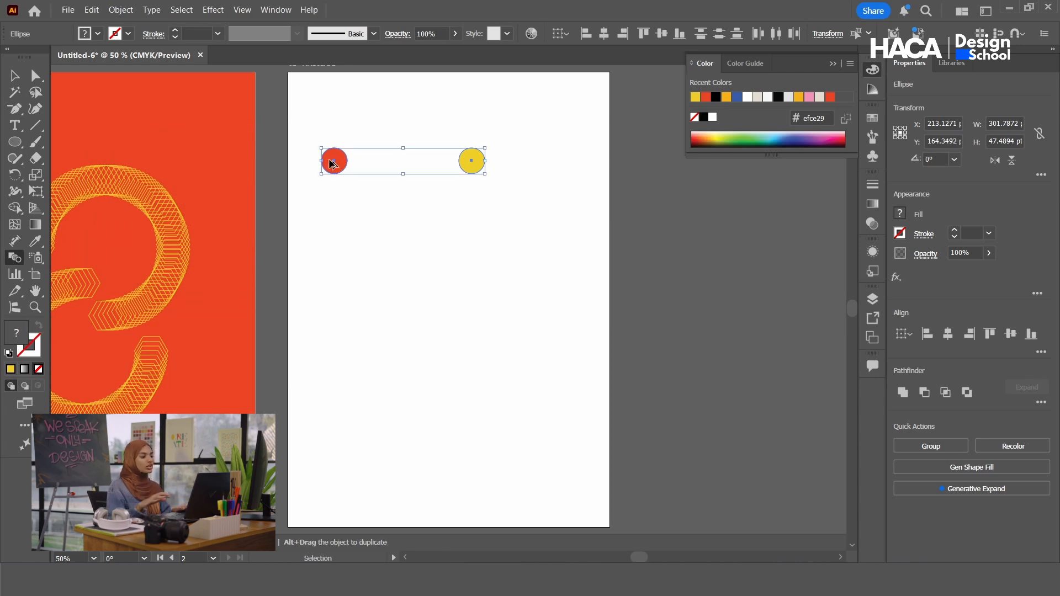
pyautogui.hotkey('ctrl', 'alt', 'b')
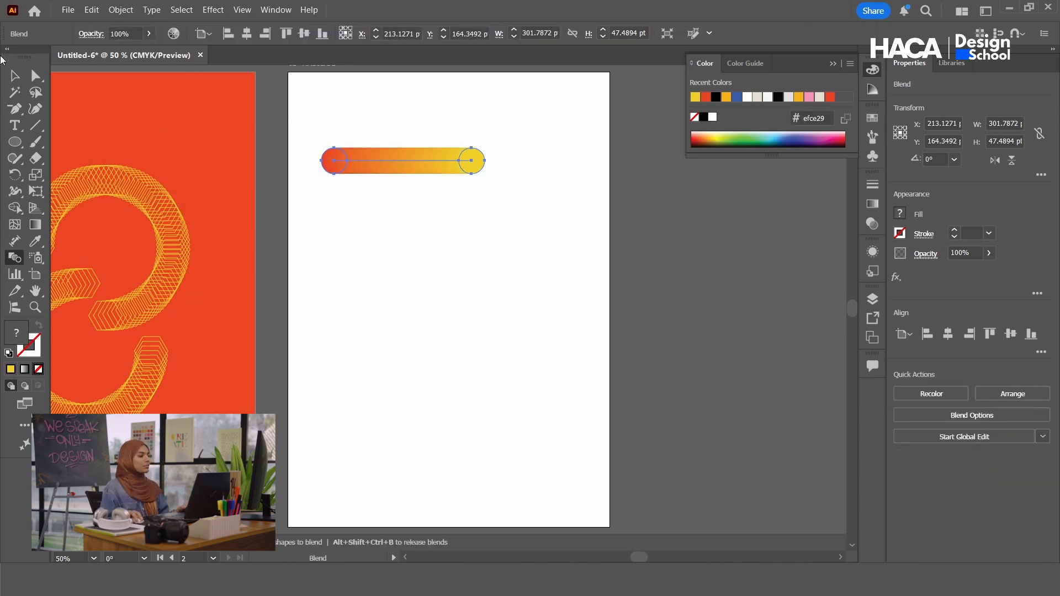
# - Move the gradient blend up, and draw a looping freehand path about 361 by 424 pt below it with the Pencil tool
pyautogui.click(15, 75)
pyautogui.moveTo(410, 169); pyautogui.dragTo(426, 135)
pyautogui.rightClick(19, 143)
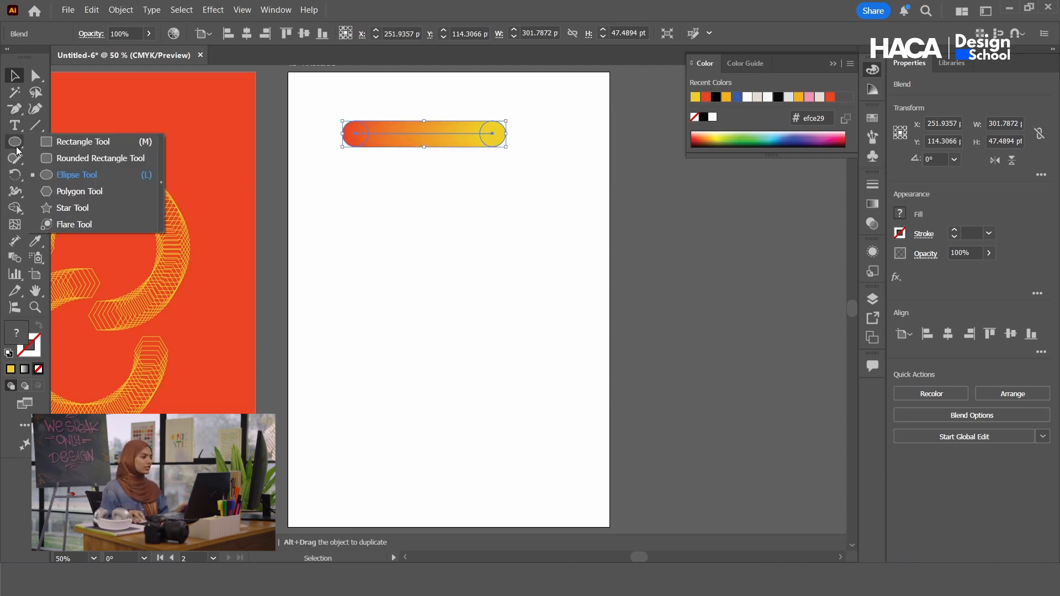
pyautogui.rightClick(16, 160)
pyautogui.click(47, 176)
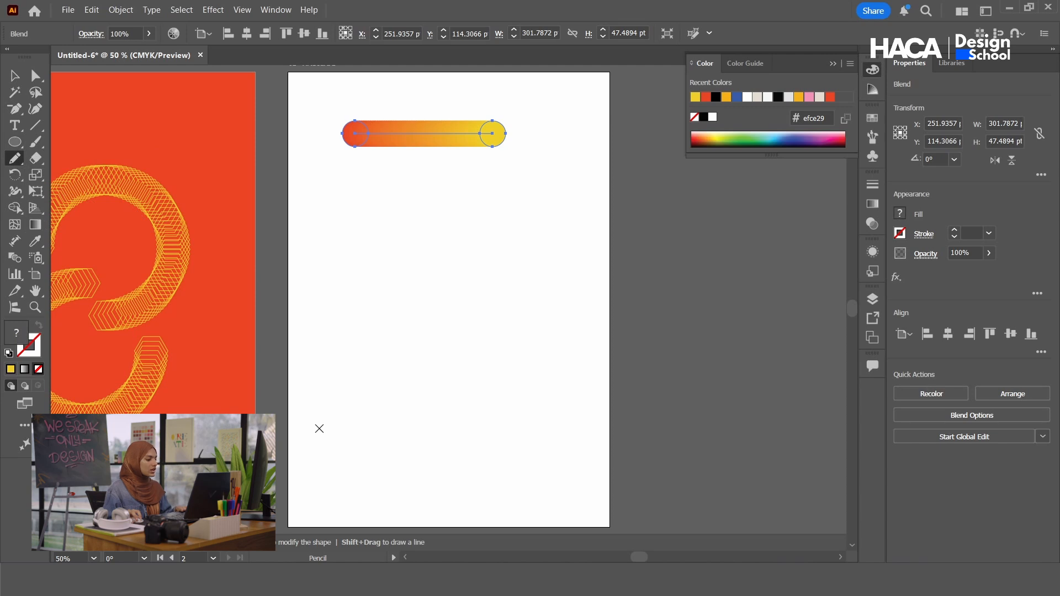
pyautogui.moveTo(308, 451)
pyautogui.mouseDown()
pyautogui.moveTo(444, 358)
pyautogui.moveTo(397, 229)
pyautogui.mouseUp()
pyautogui.moveTo(490, 374); pyautogui.dragTo(502, 392)
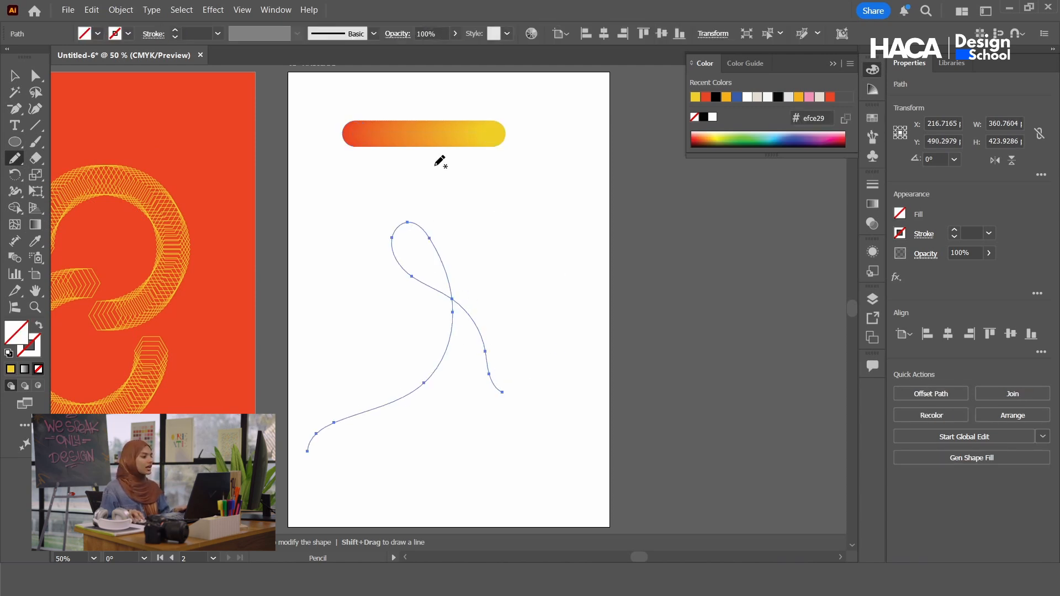
# - Replace the colour blend's spine with the looping path, and move the resulting tube up and right on the artboard
pyautogui.click(14, 76)
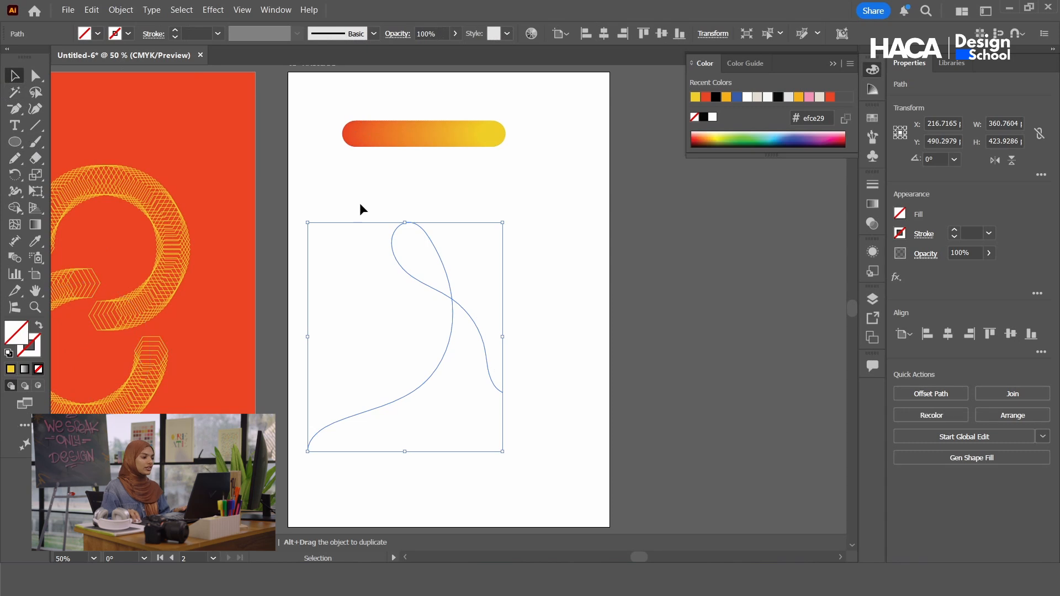
pyautogui.moveTo(505, 89); pyautogui.dragTo(330, 360)
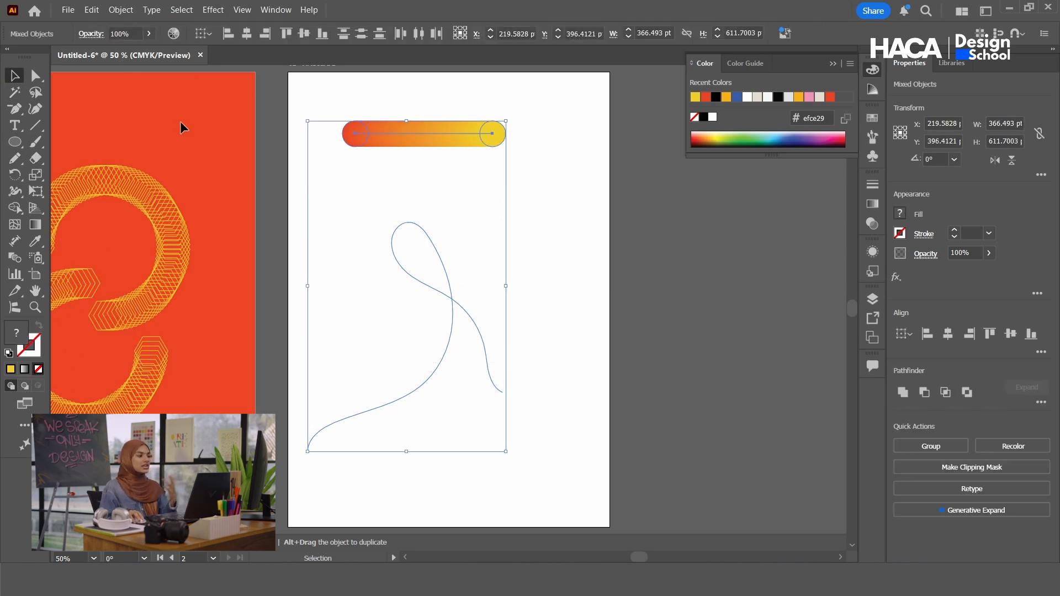
pyautogui.click(114, 12)
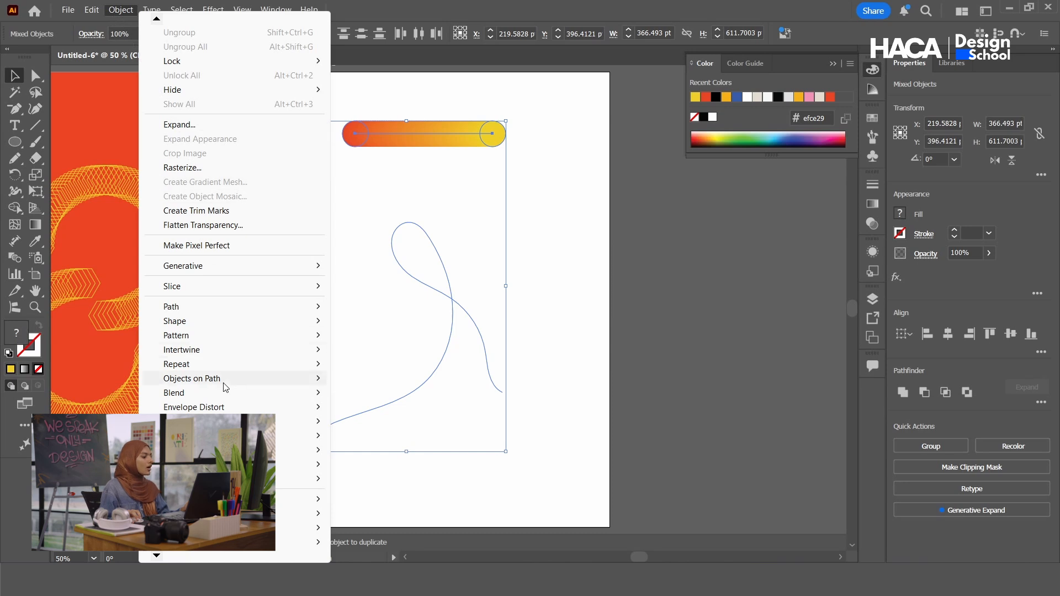
pyautogui.moveTo(203, 395)
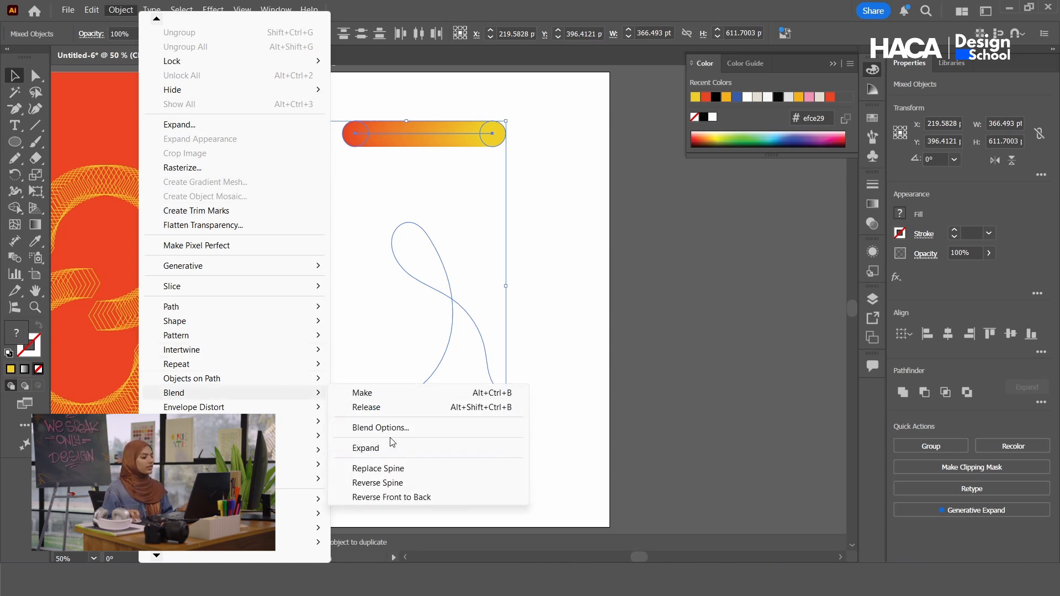
pyautogui.click(384, 469)
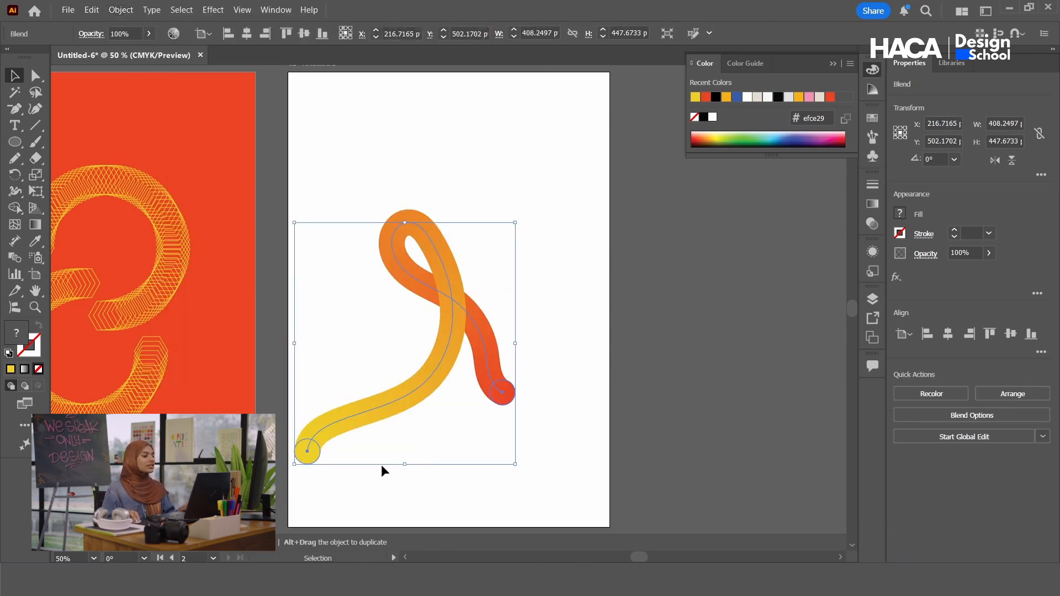
pyautogui.click(516, 162)
pyautogui.moveTo(434, 252); pyautogui.dragTo(463, 228)
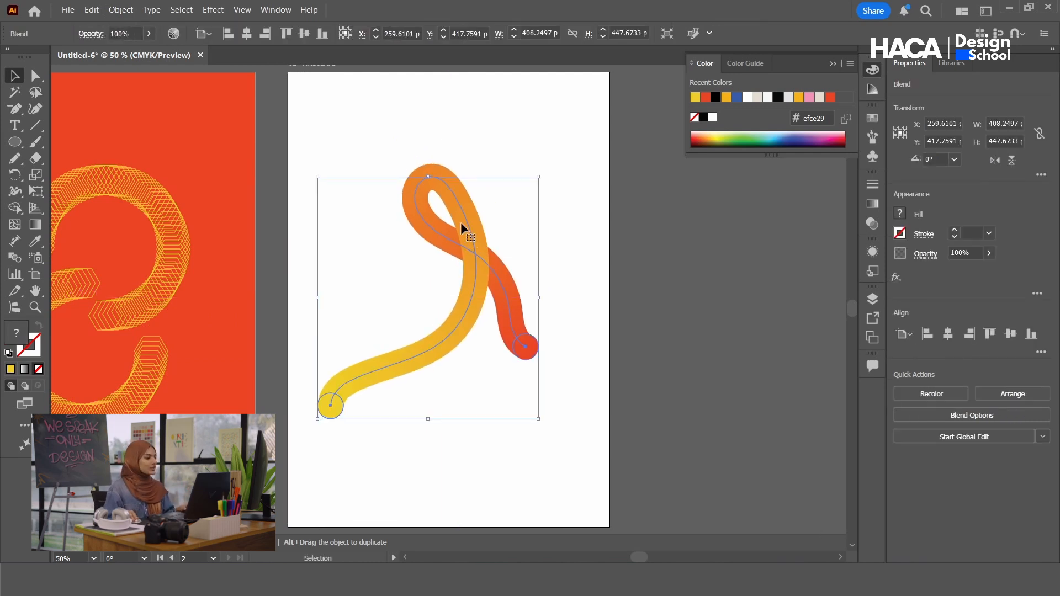
pyautogui.hscroll(-10, 298, 227)
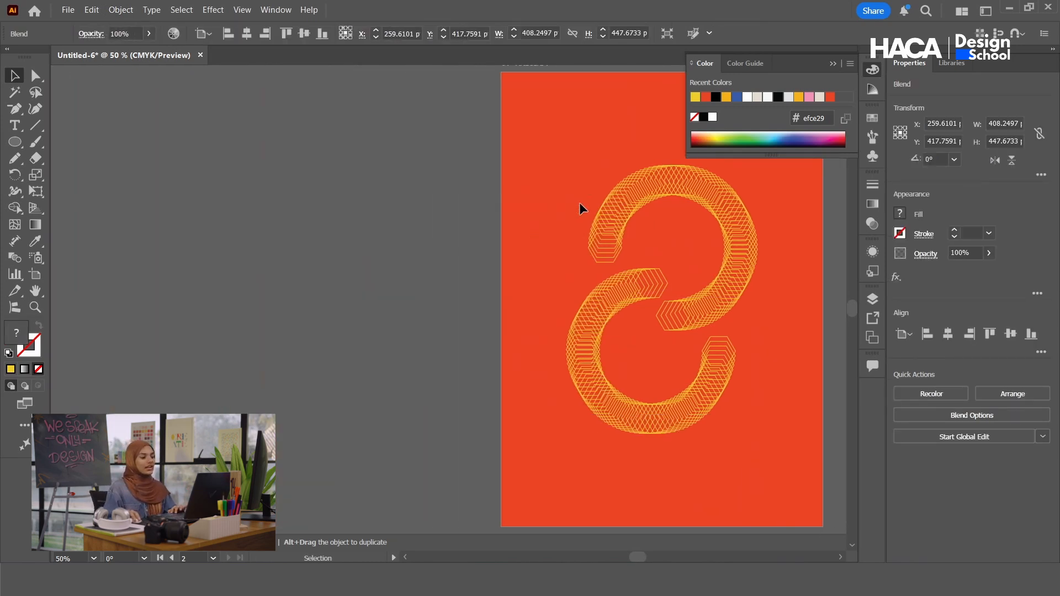
pyautogui.hscroll(3, 576, 243)
pyautogui.hscroll(-2, 569, 284)
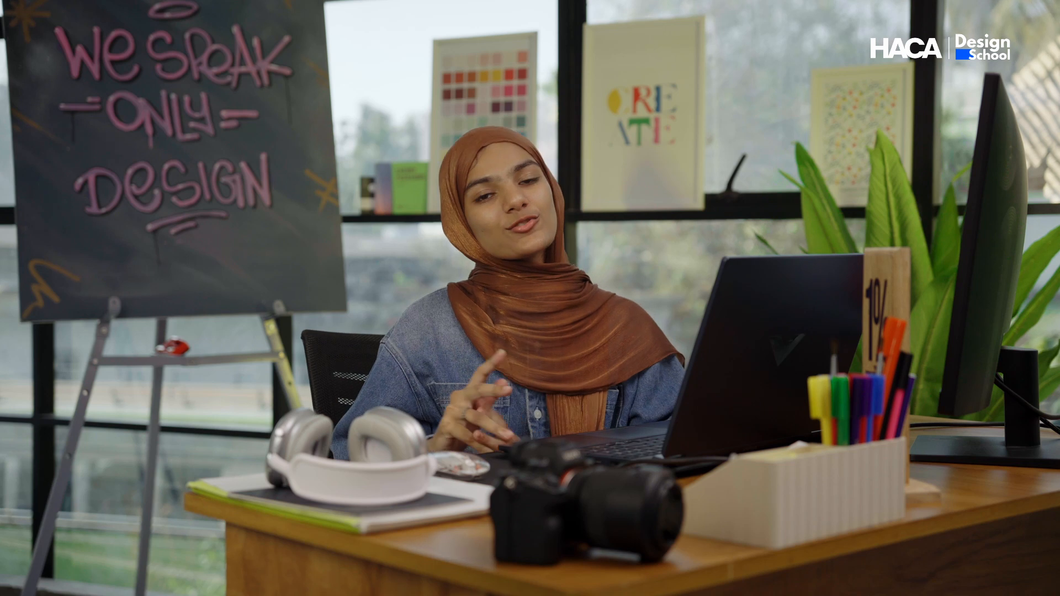